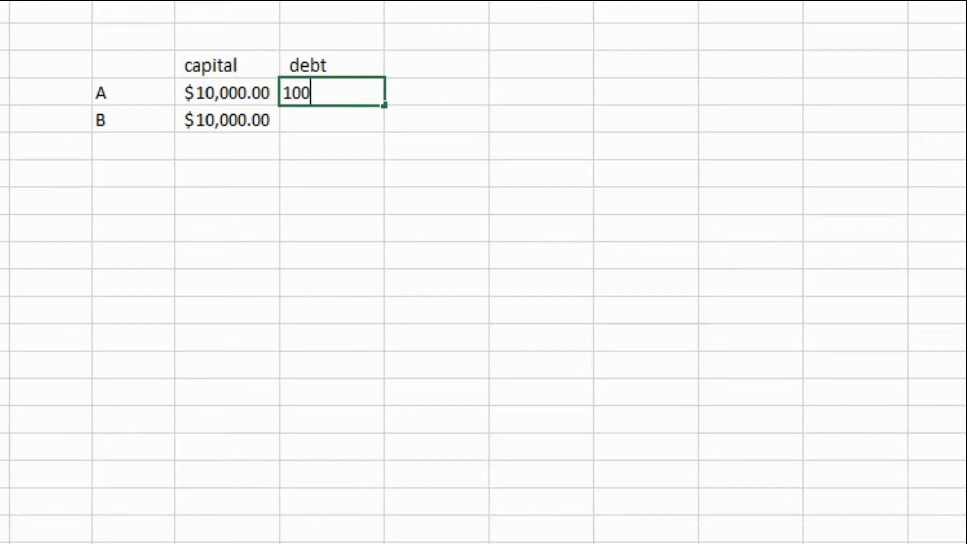
Enter A's 10,000 debt, then add a total investment column with 20,000 for A and 10,000 for B.
type("00")
key("Return")
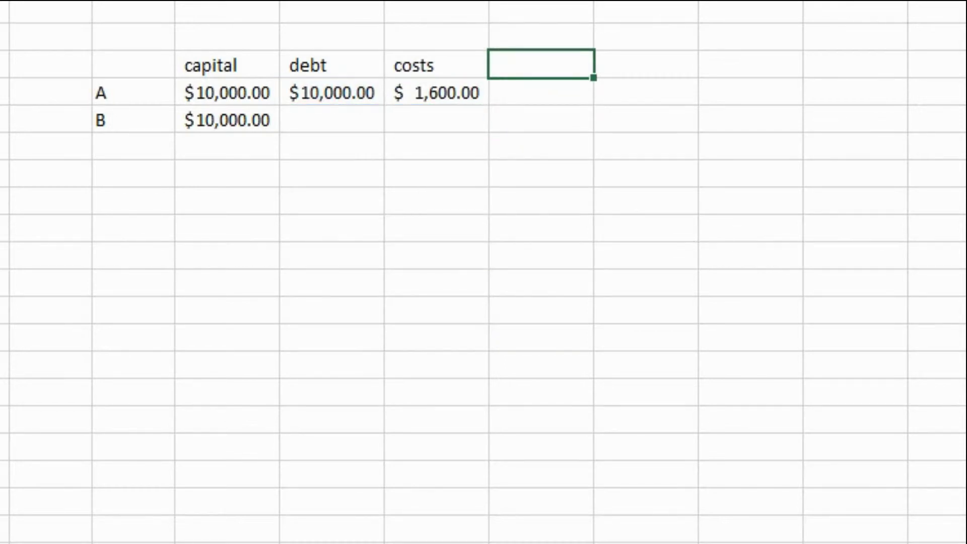
type("total investment")
key("Return")
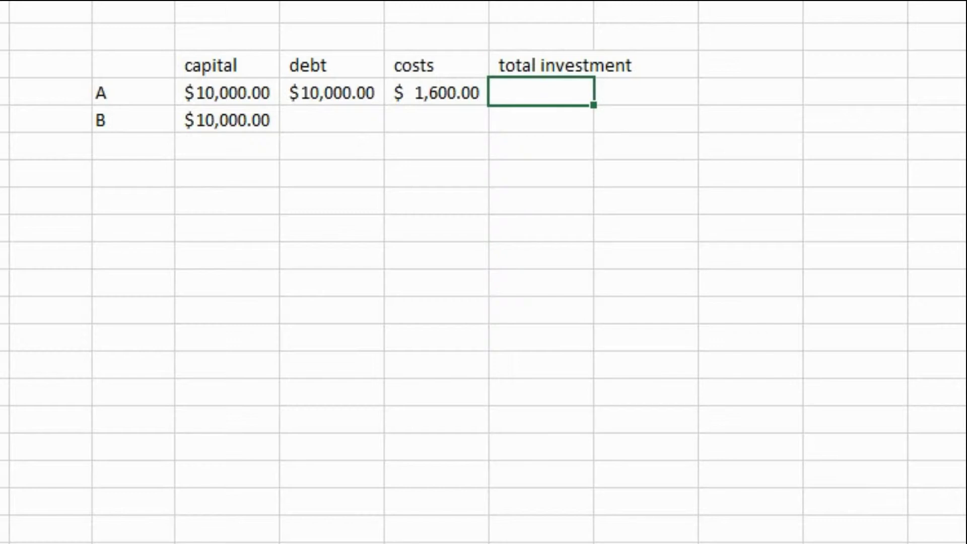
type("20000")
key("Return")
type("10000")
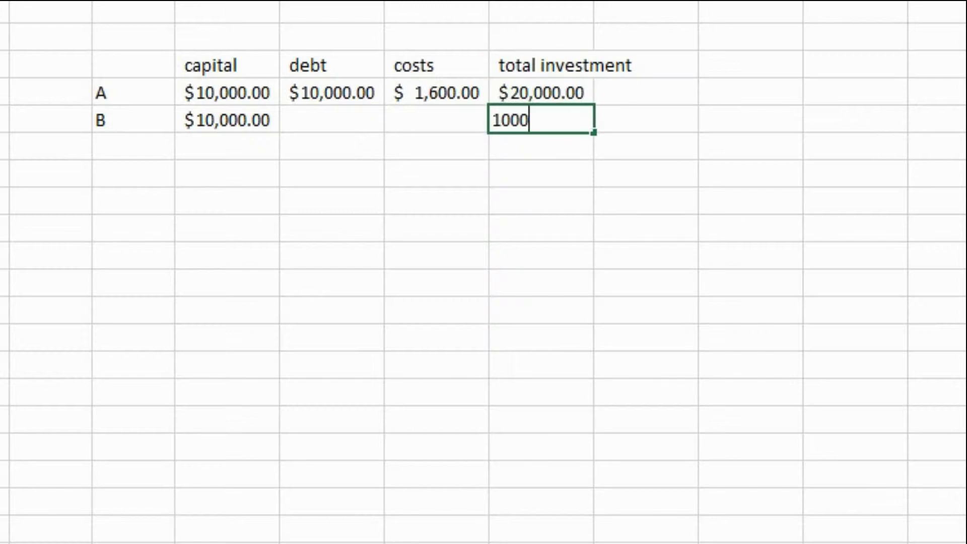
left_click(746, 120)
left_click(750, 64)
left_click(645, 64)
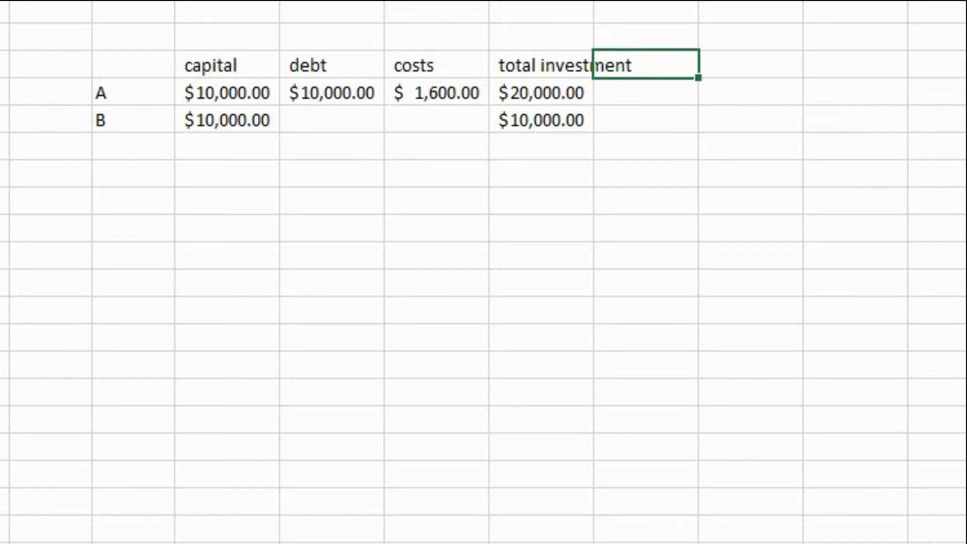
Add a realized revenue column with 50% for both A and B.
type("realized revenue")
key("Return")
type("50%")
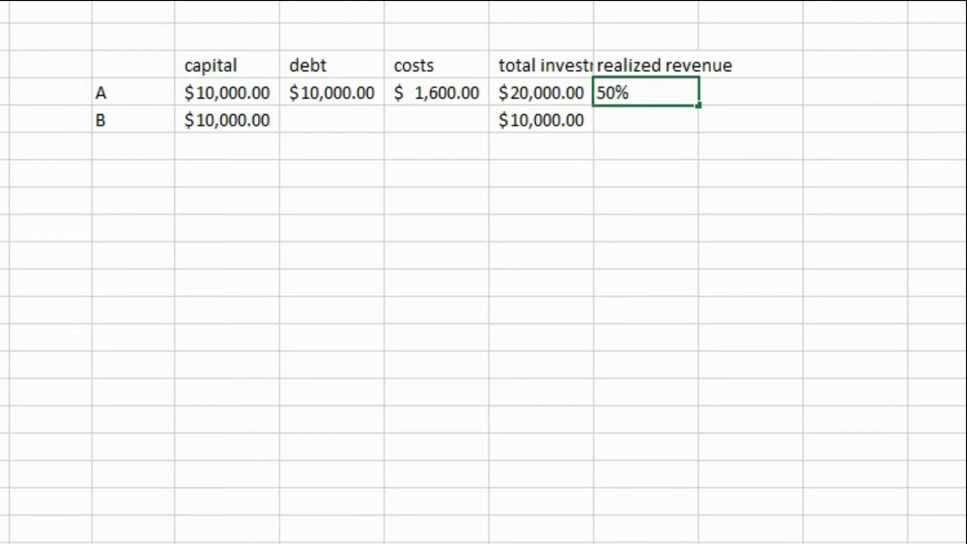
key("Return")
left_click(646, 92)
left_click_drag(698, 105, 695, 124)
Add a revenue column with the formula =M12+(M12*N12) for row A.
left_click(750, 64)
type("revenue")
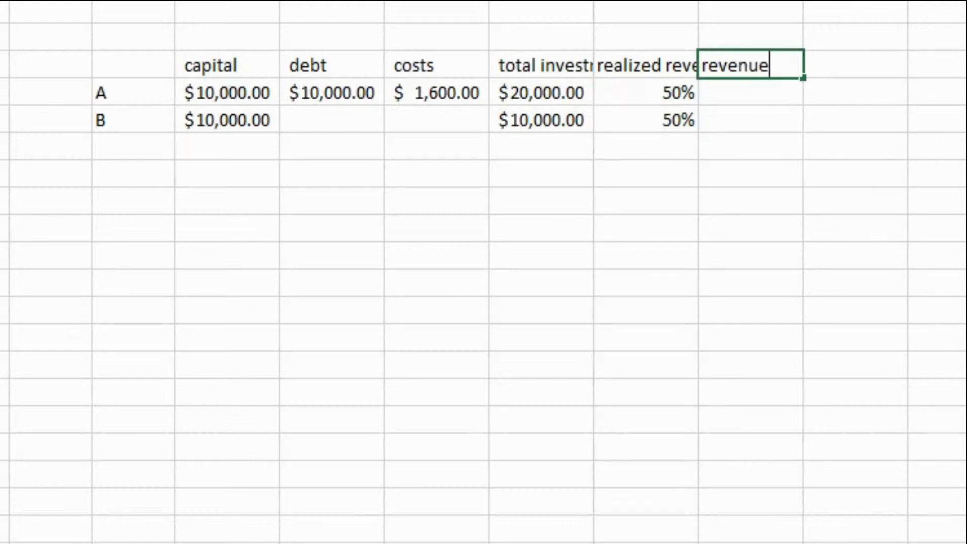
key("Return")
type("=")
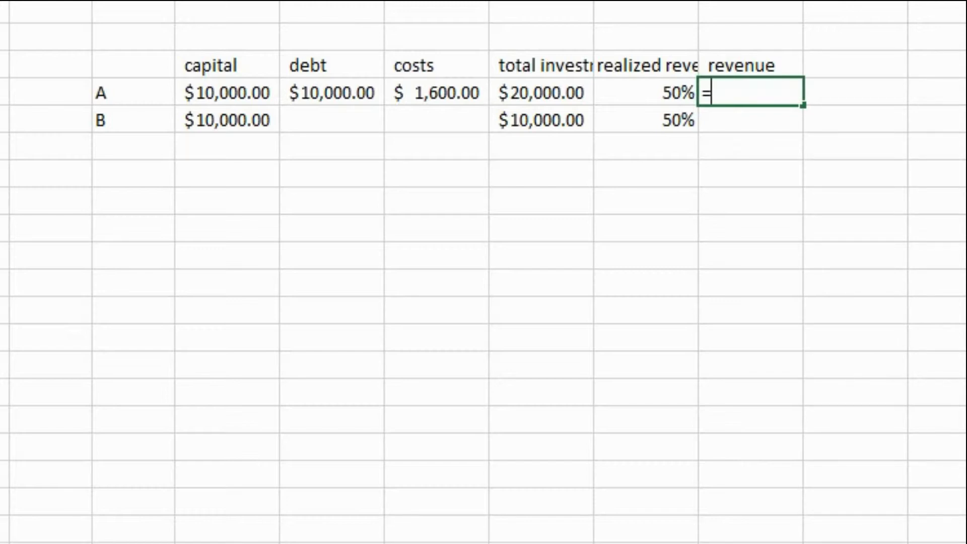
key("Left")
key("Left")
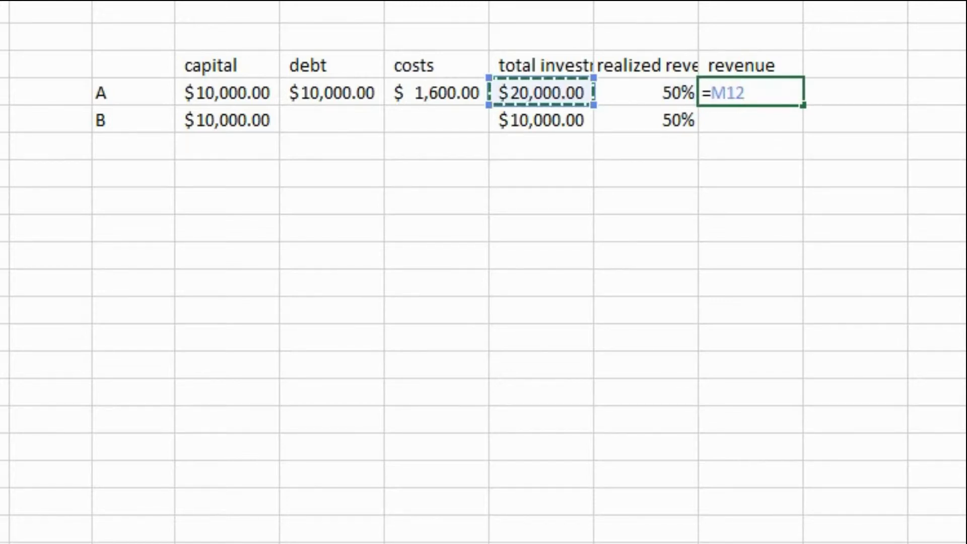
type("+*")
key("BackSpace")
type("(")
key("Left")
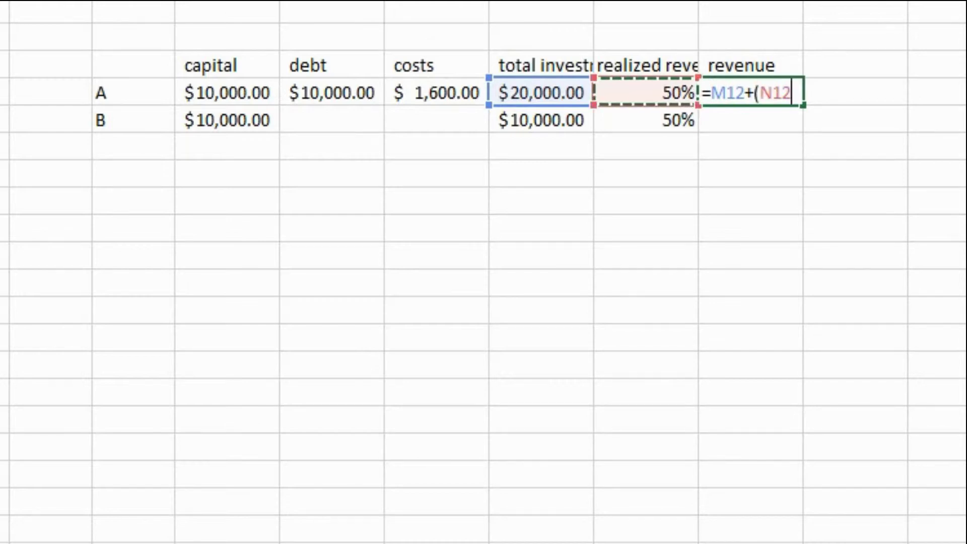
key("Left")
type("*")
key("Left")
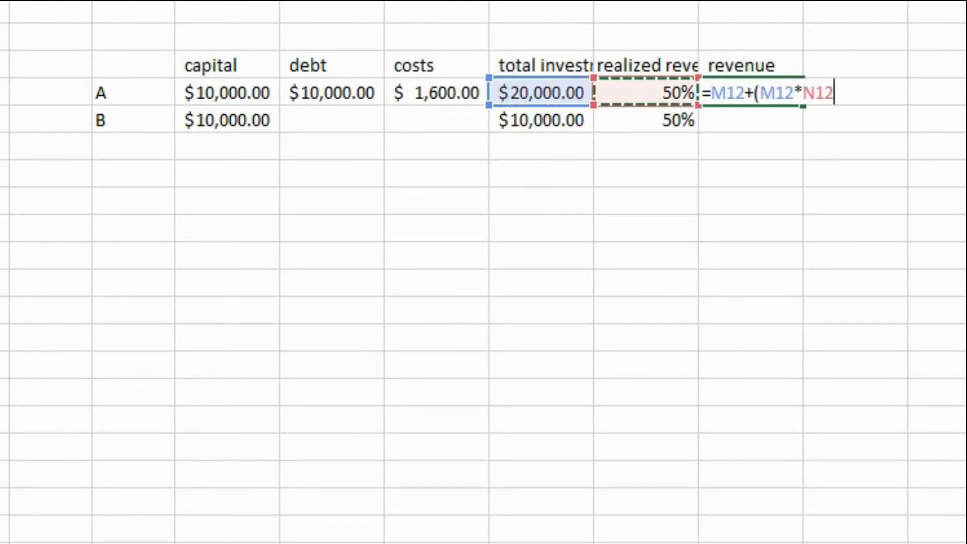
key("Return")
Fill the revenue formula down to row B, giving $30,000.00 and $15,000.00.
key("Up")
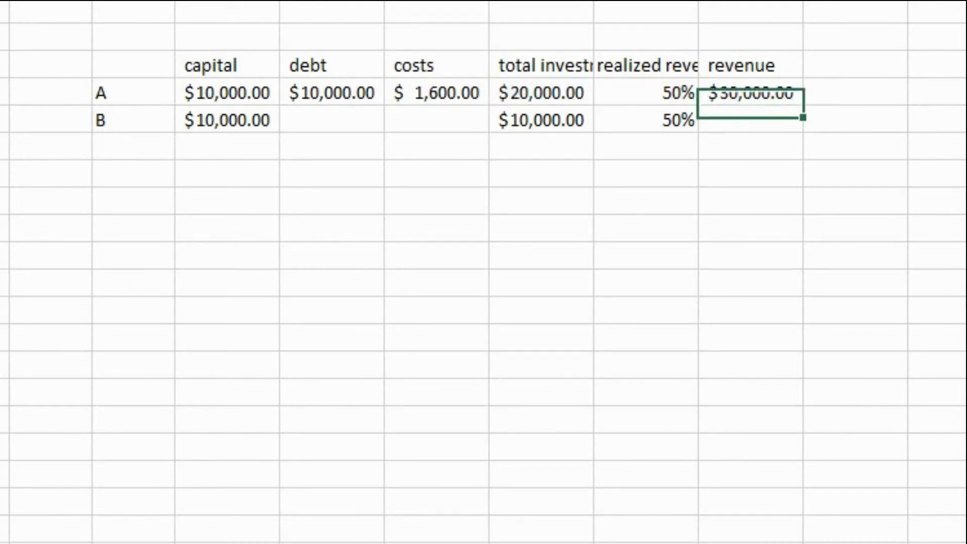
key("shift+Down")
key("ctrl+d")
key("Right")
key("Up")
Add a profit column with =O12-M12-L12, filled down to give $8,400.00 for A and $5,000.00 for B.
type("profit")
key("Return")
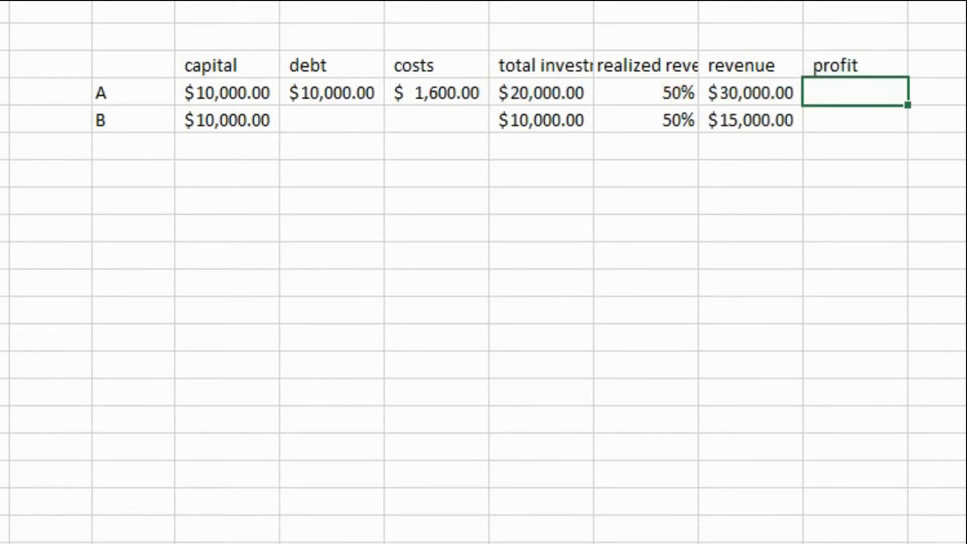
type("=")
key("Left")
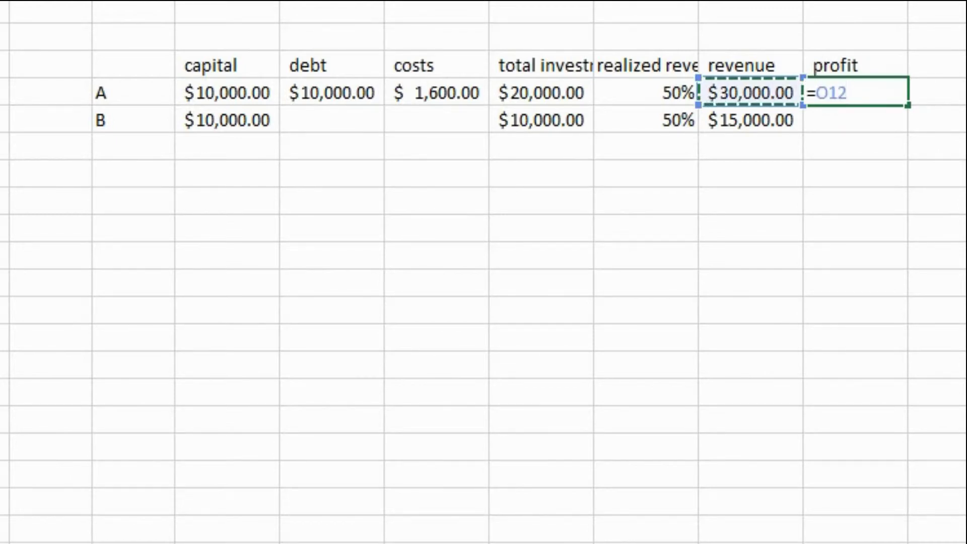
type("-")
key("Left")
key("Left")
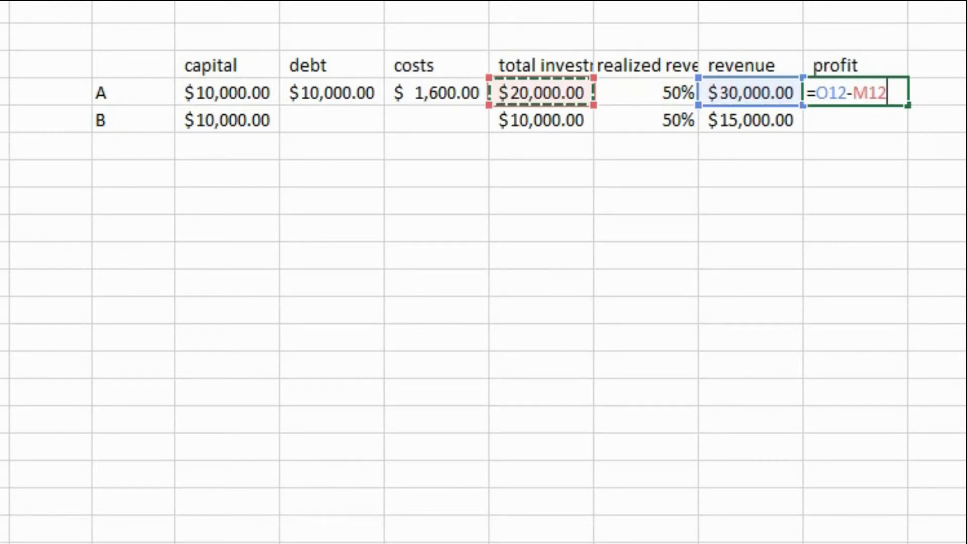
type("-")
key("Left")
key("Left")
key("Left")
key("Left")
key("Left")
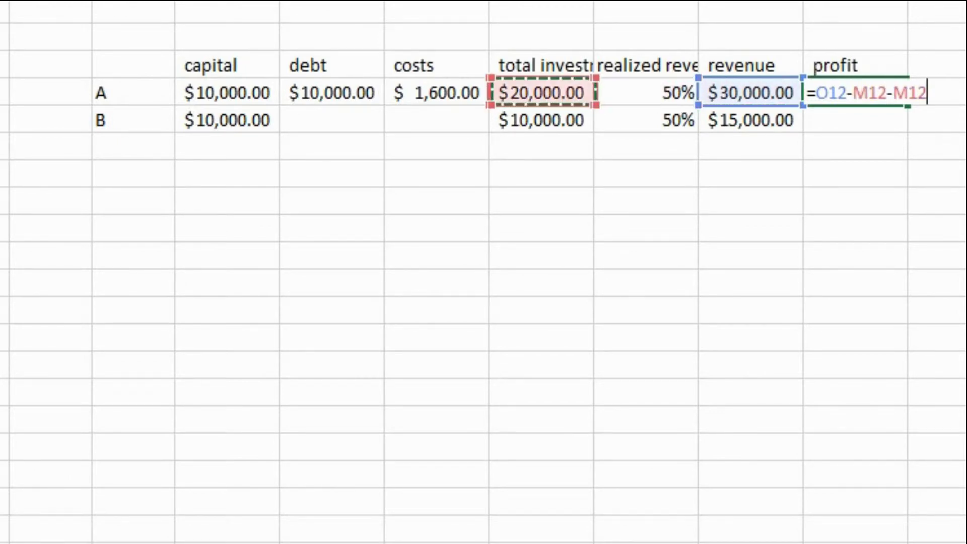
key("Right")
key("Return")
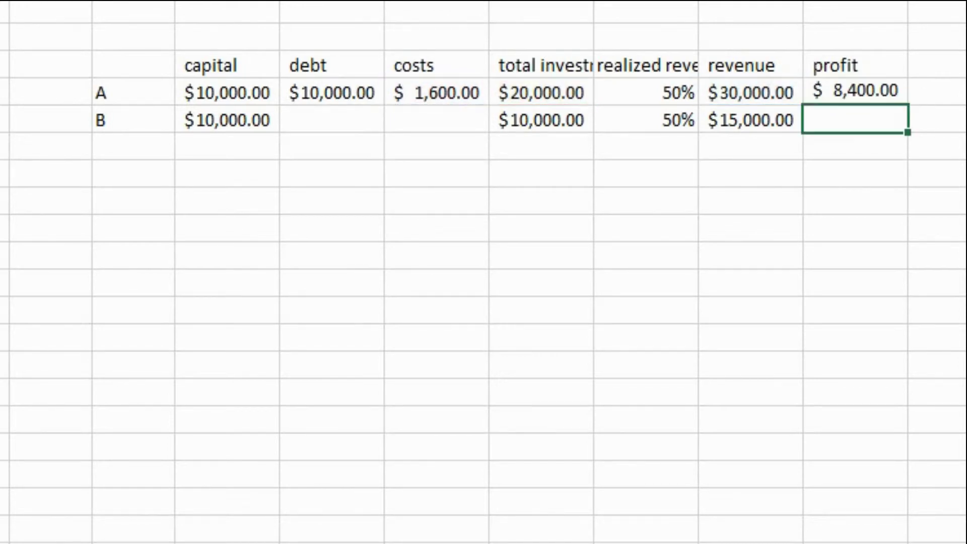
left_click(855, 92)
left_click_drag(907, 105, 887, 121)
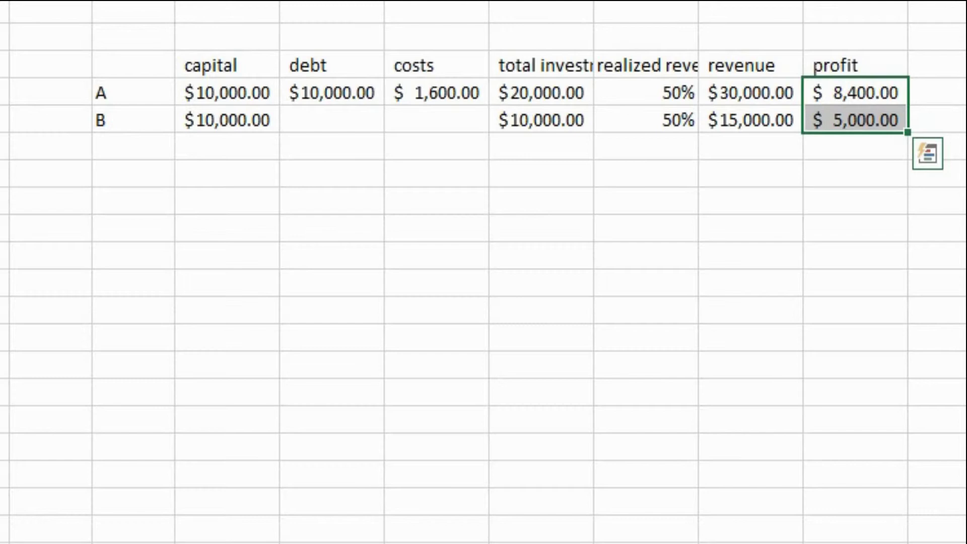
left_click(937, 92)
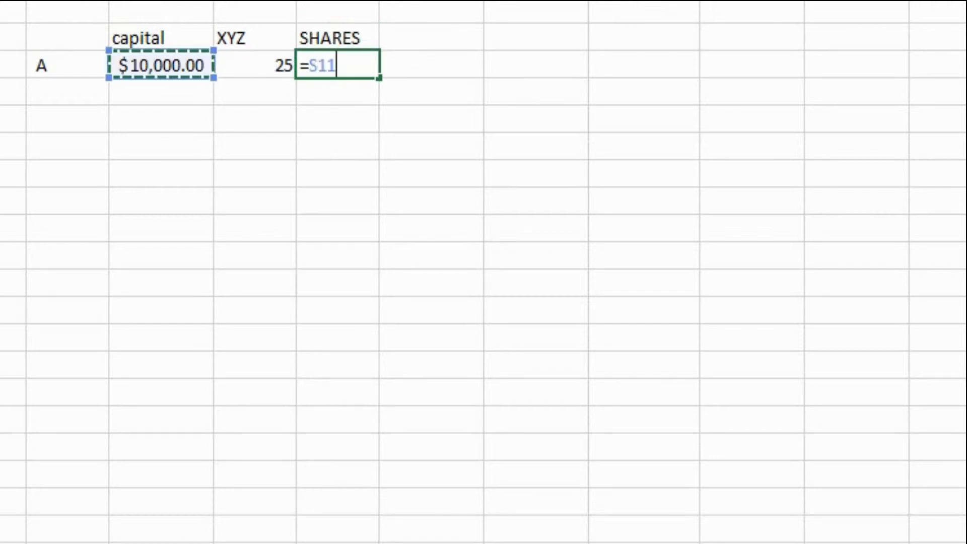
Compute A's SHARES as capital divided by XYZ price (=S11/T11), giving 400.
type("/")
key("Left")
key("Return")
left_click(329, 68)
Add a TOTAL INVESTMENT column with =U11*T11 for A, giving $10,000.00.
key("Right")
key("Up")
type("TOTAL INVESTMENT")
key("Return")
type("=")
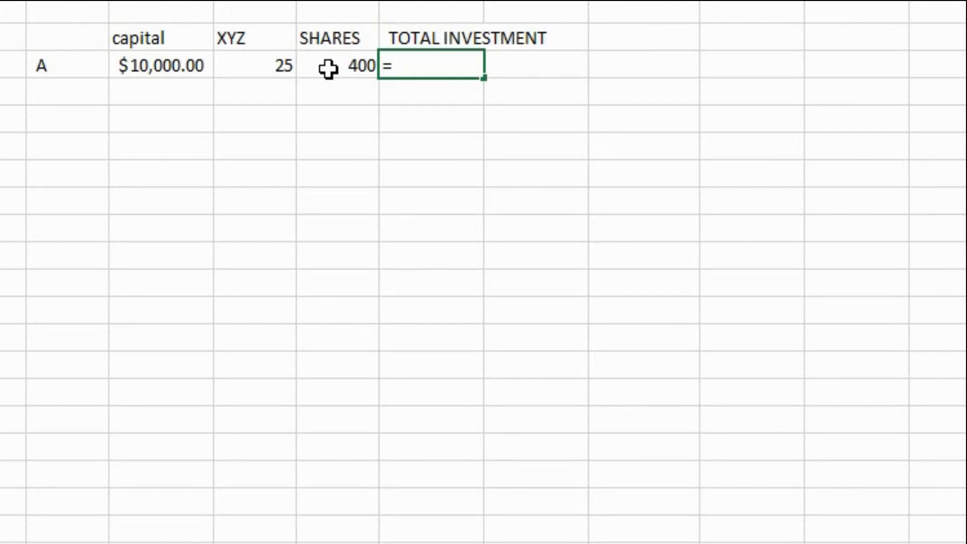
left_click(328, 68)
type("*")
key("Left")
key("Left")
key("Return")
key("Up")
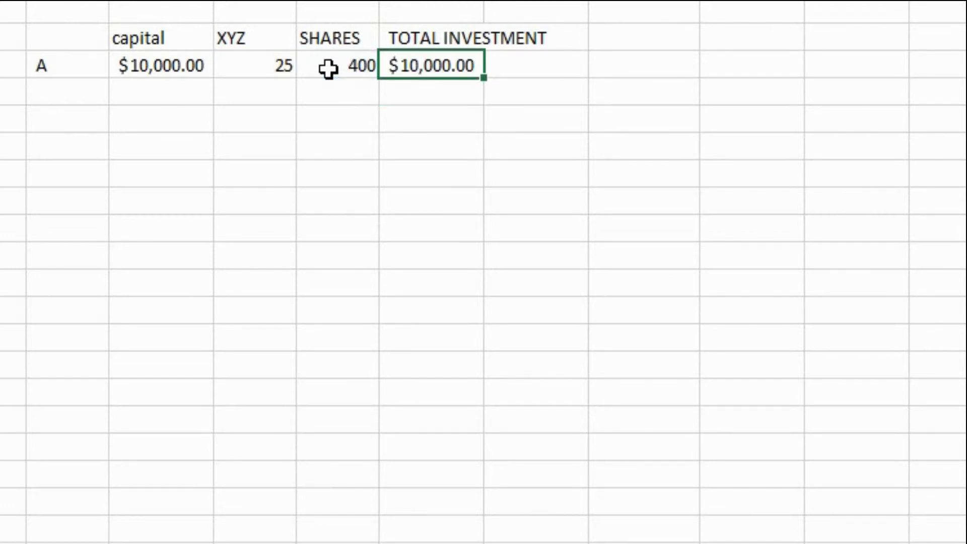
key("Left")
key("Down")
key("Left")
key("Left")
key("Left")
Label row B and copy the $10,000.00 capital down into it.
type("B")
key("Right")
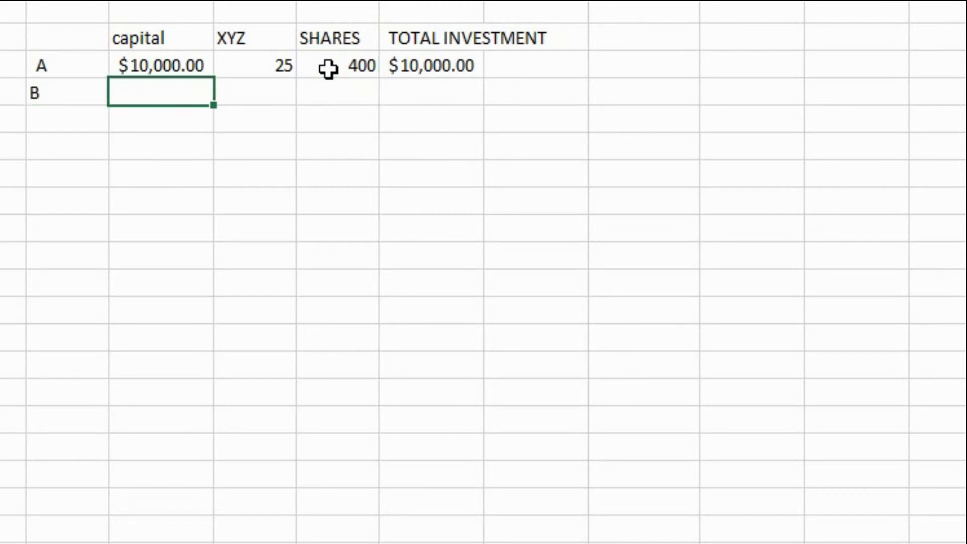
key("Up")
key("Down")
key("Right")
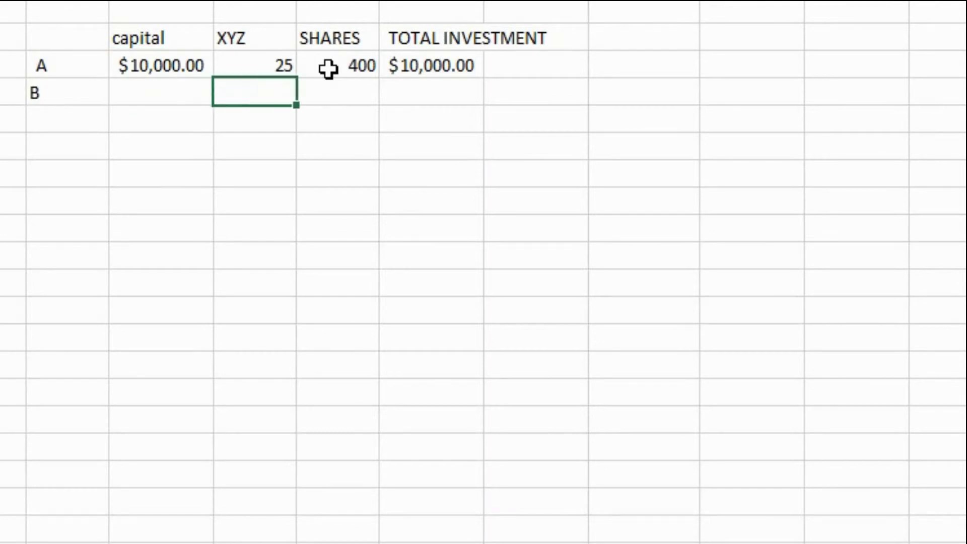
key("Left")
key("Up")
key("shift+Down")
key("ctrl+d")
Enter 4 shares and an XYZ price of 40 for row B.
key("Right")
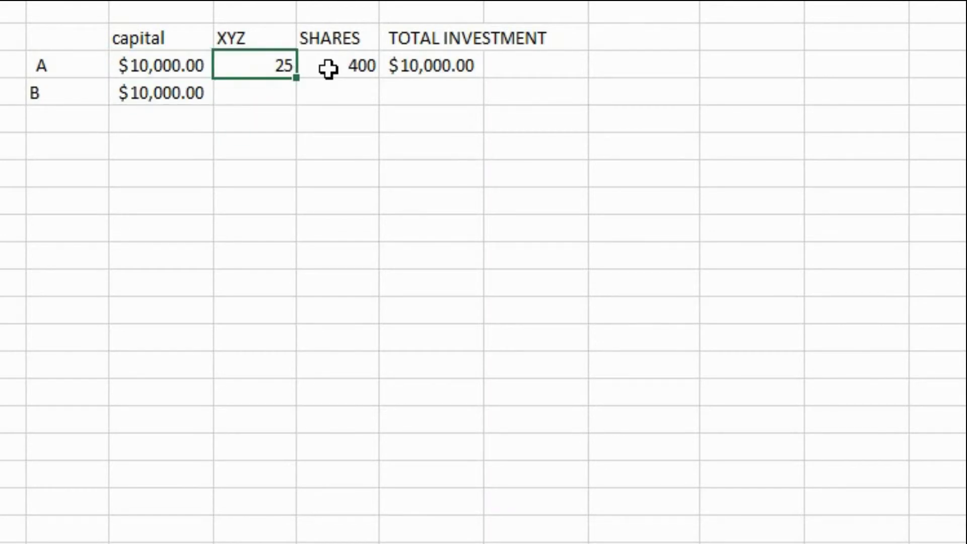
key("Down")
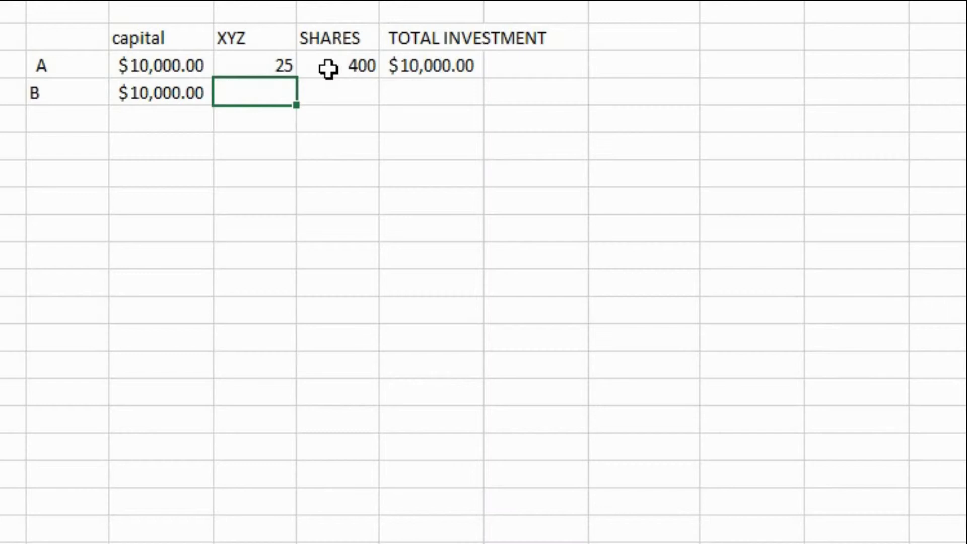
key("Right")
key("Up")
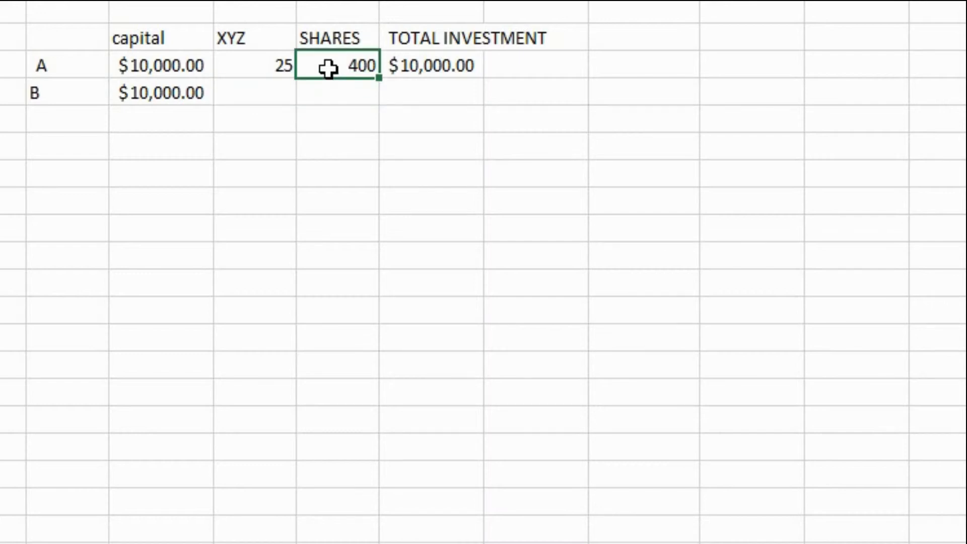
key("Down")
key("Left")
key("Right")
type("4")
key("Return")
key("Up")
key("Left")
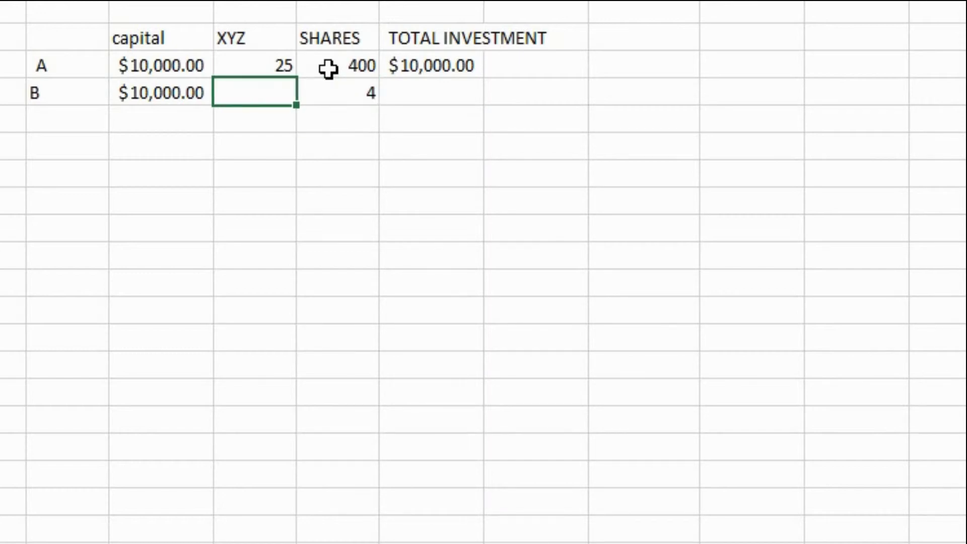
type("40")
key("Right")
key("Right")
Fill the TOTAL INVESTMENT formula down to row B, giving $160.00.
key("Up")
key("shift+Down")
key("ctrl+d")
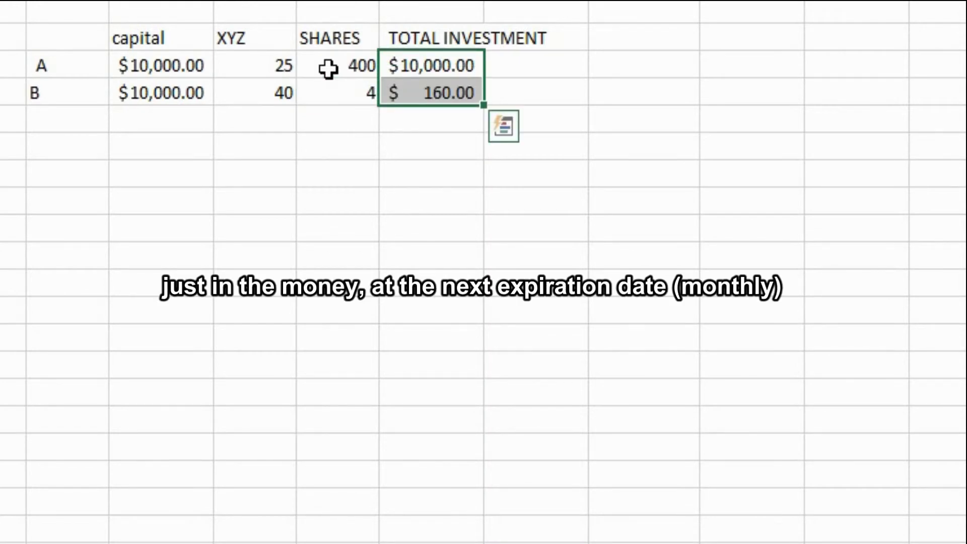
key("Down")
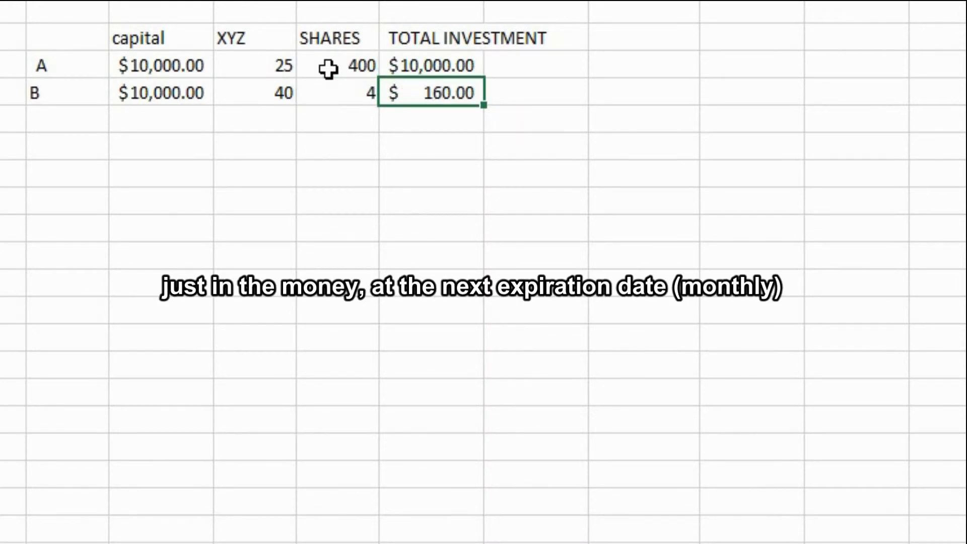
key("Down")
key("Left")
key("Left")
key("Left")
key("Left")
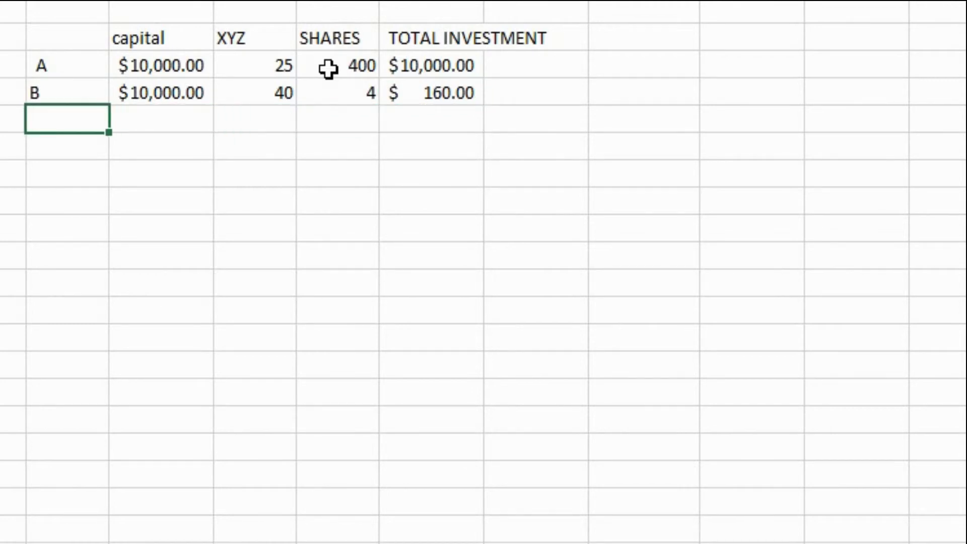
Label row C and copy the $10,000.00 capital down into it.
type("C")
key("Tab")
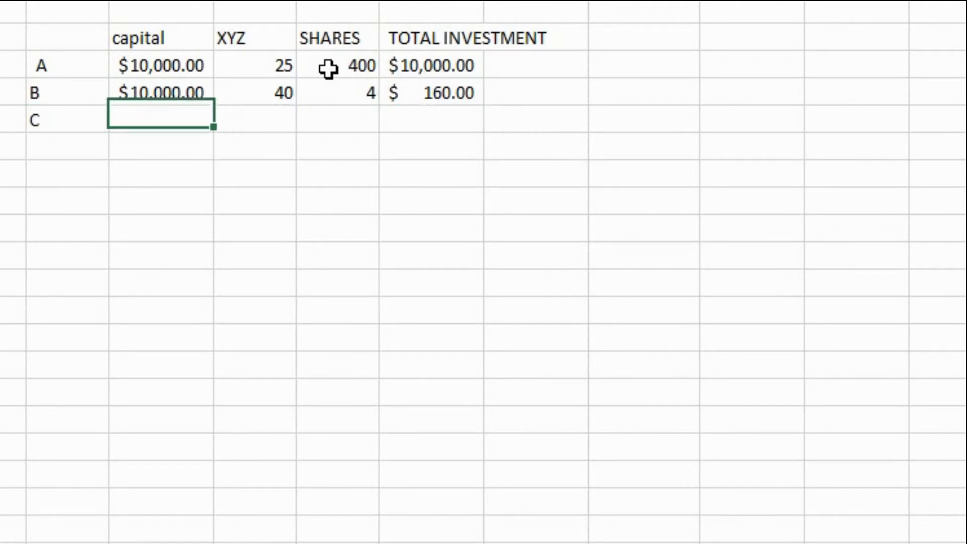
key("shift+Up")
key("ctrl+d")
Enter an XYZ price of 40 for row C.
key("Right")
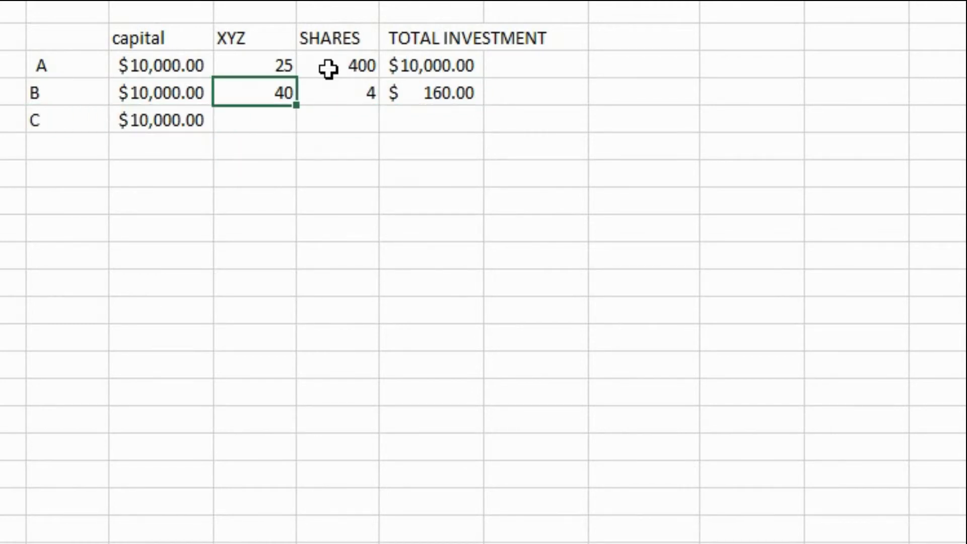
key("Down")
key("Right")
key("Right")
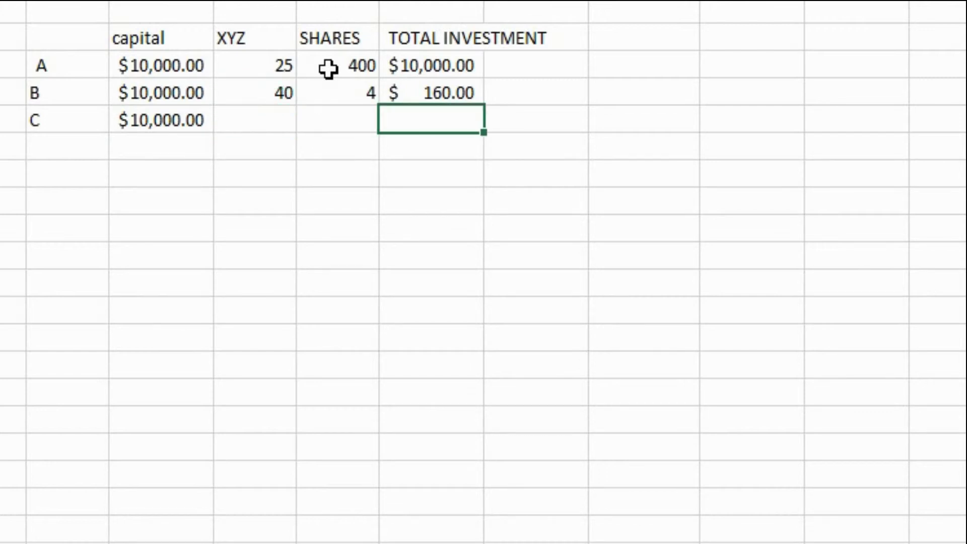
key("Left")
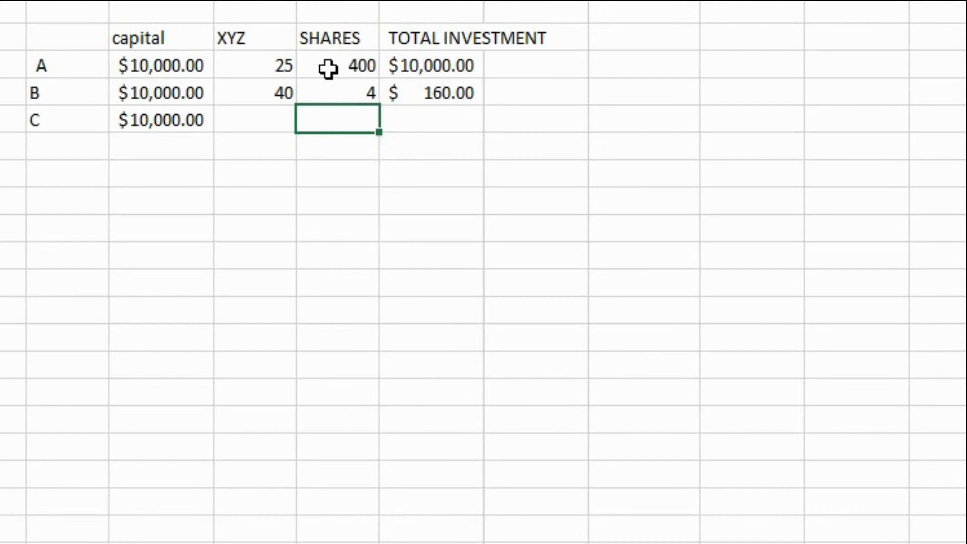
type("=")
key("Left")
key("Escape")
key("Left")
type("40")
key("ctrl+Return")
Compute row C's shares as =S13/T13 (250) and apply row A's number format to it.
key("Right")
type("=")
key("Left")
key("Left")
type("/")
key("Left")
key("Return")
key("Up")
key("Up")
key("Up")
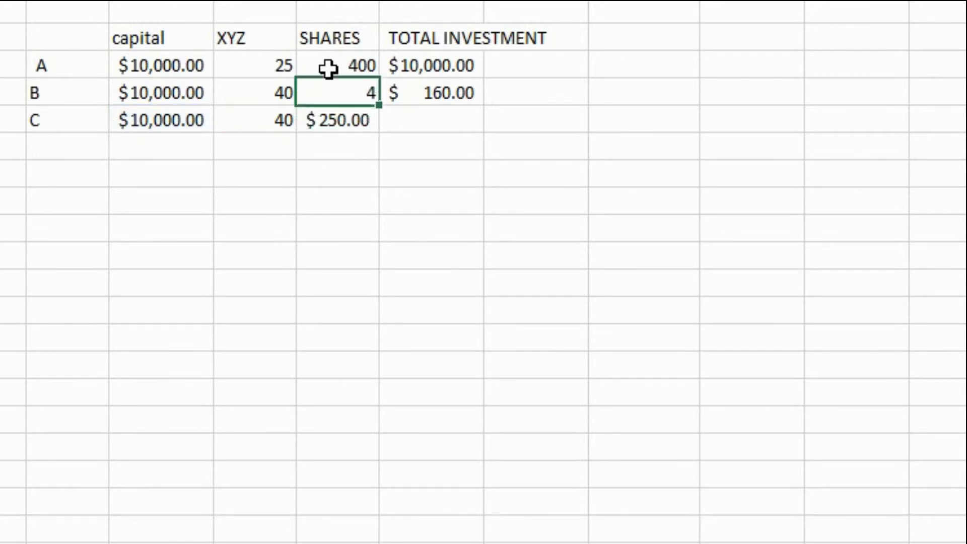
key("alt+h")
key("f")
key("p")
left_click(324, 120)
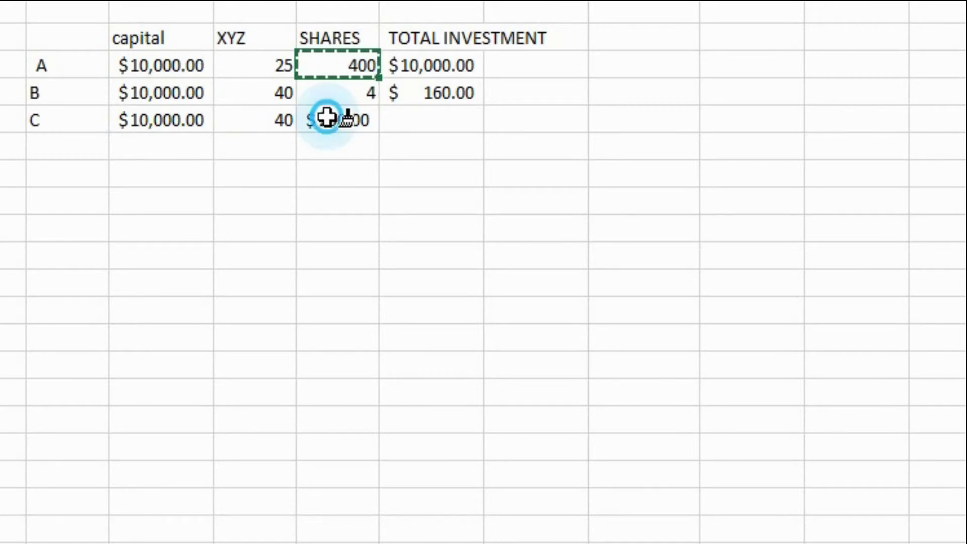
Fill the TOTAL INVESTMENT formula down to row C, giving $10,000.00.
left_click(478, 123)
key("Up")
key("shift+Down")
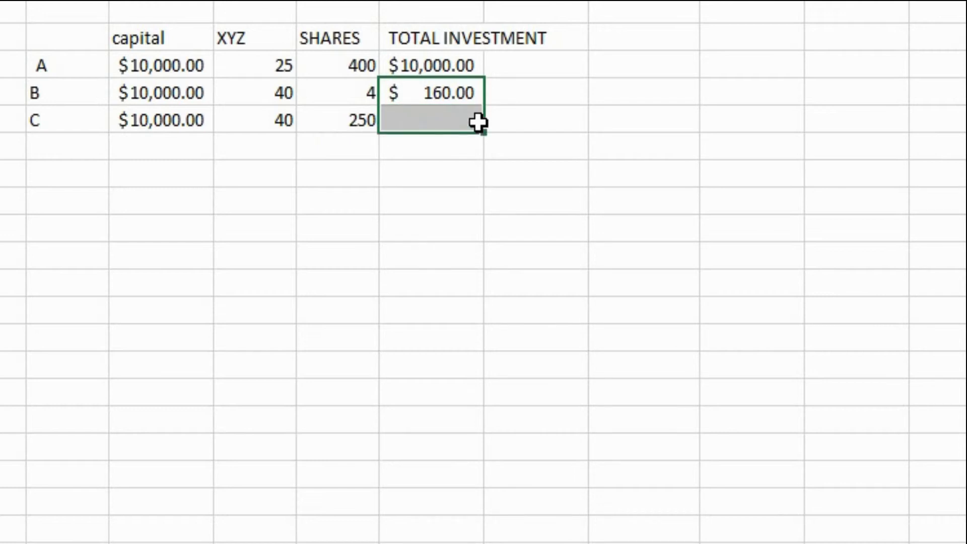
key("ctrl+d")
key("Down")
key("Right")
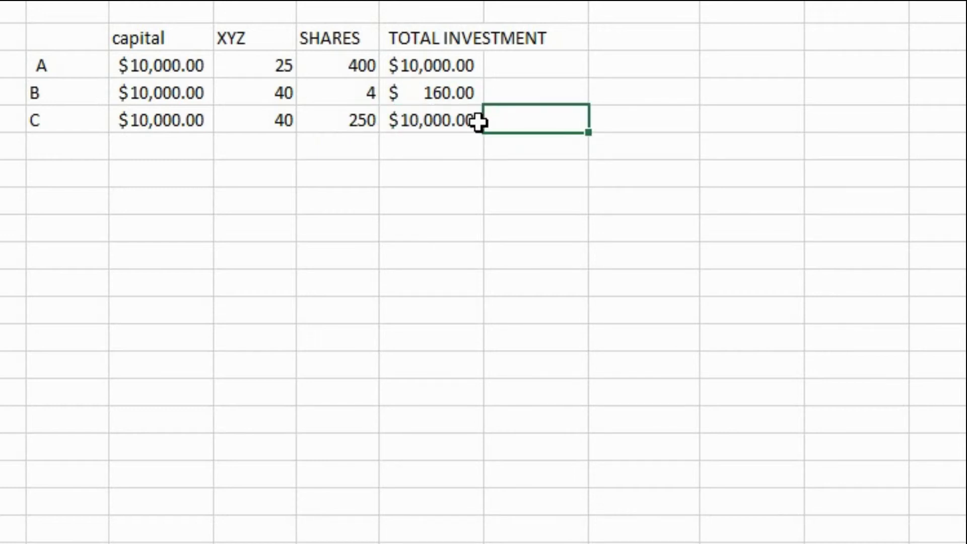
Add a GOOD XYZ header with row A's good-case price of 26.
key("Up")
key("Up")
key("Up")
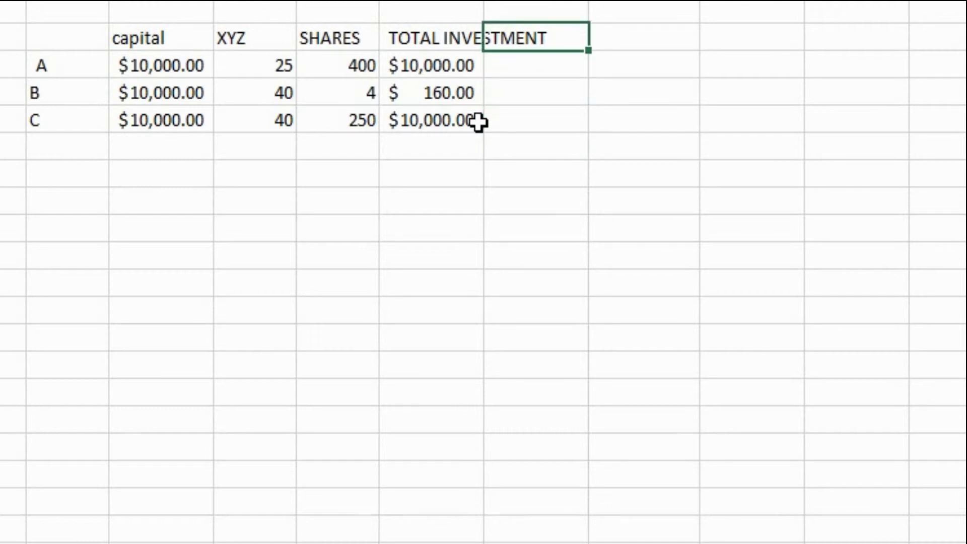
type("GOOD")
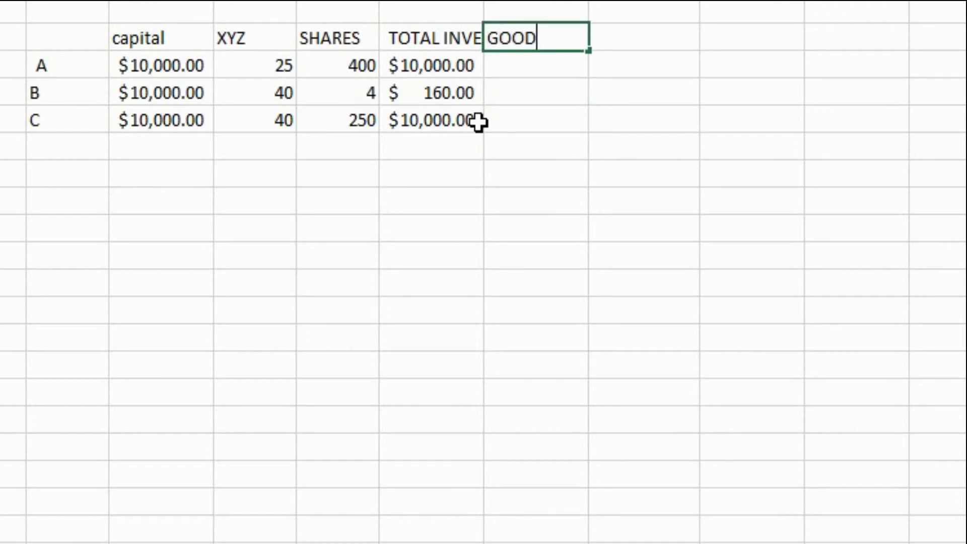
type(" XYZ")
key("Return")
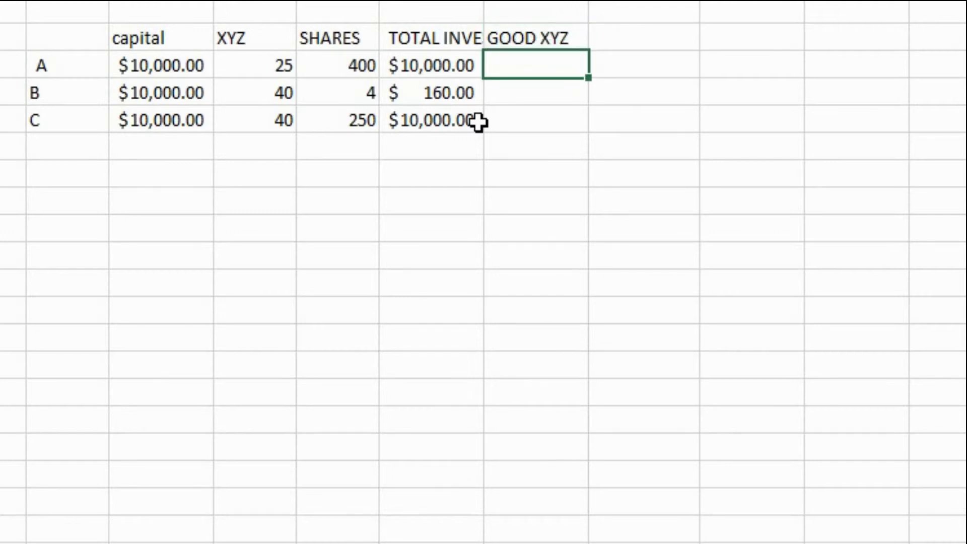
type("26")
key("ctrl+Return")
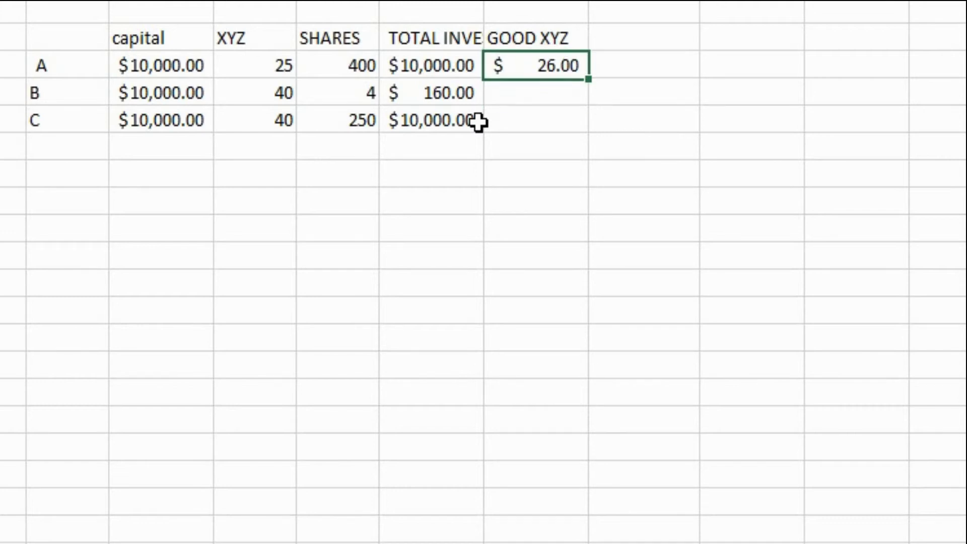
Add a REVENUE column computing good-case price times shares (=W11*U11) for row A.
key("Up")
key("Right")
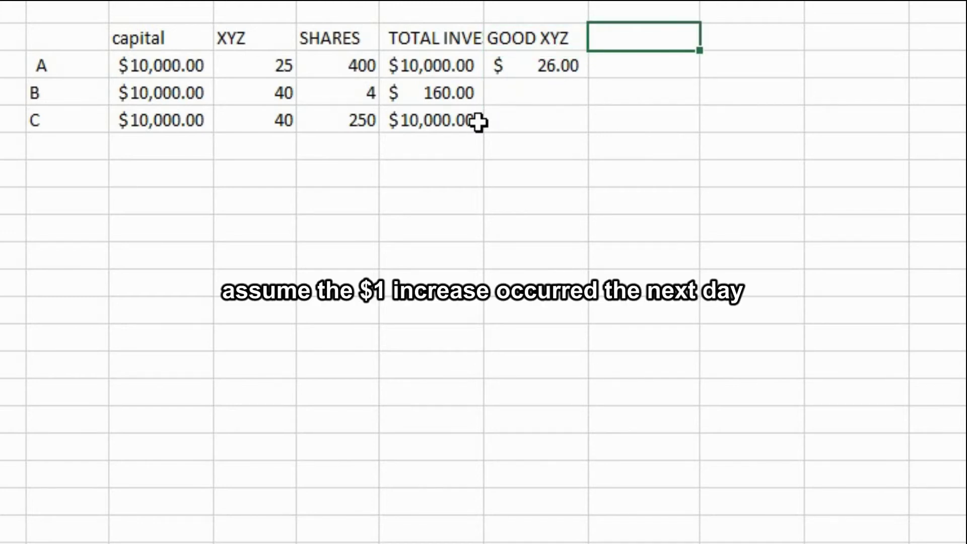
type("REVENUE")
key("Return")
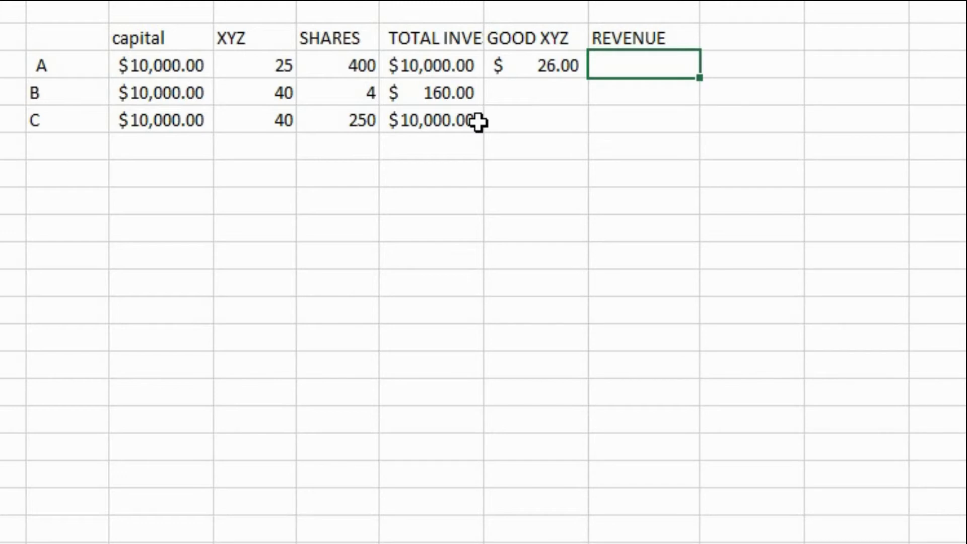
type("=")
key("Left")
type("*")
key("Left")
key("Left")
key("Left")
key("Return")
Add a PROFIT column as revenue minus total investment (=X11-V11), giving $400.00.
key("Up")
key("Right")
key("Up")
type("PROFIT")
key("Return")
type("=")
key("Left")
type("-")
key("Left")
key("Left")
key("Left")
key("Return")
Add a YIELD column as profit divided by investment (=Y11/V11), formatted as 4%.
key("Up")
key("Right")
key("Up")
key("F2")
type("YIELD")
key("Return")
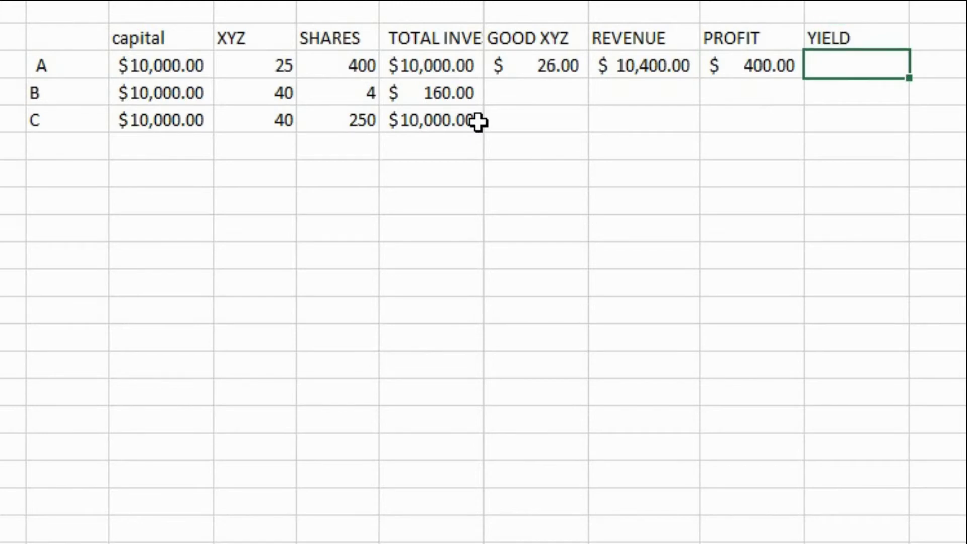
type("=")
key("Left")
type("/")
key("Left")
key("Left")
key("Left")
key("Left")
key("Left")
key("Right")
key("Return")
key("Up")
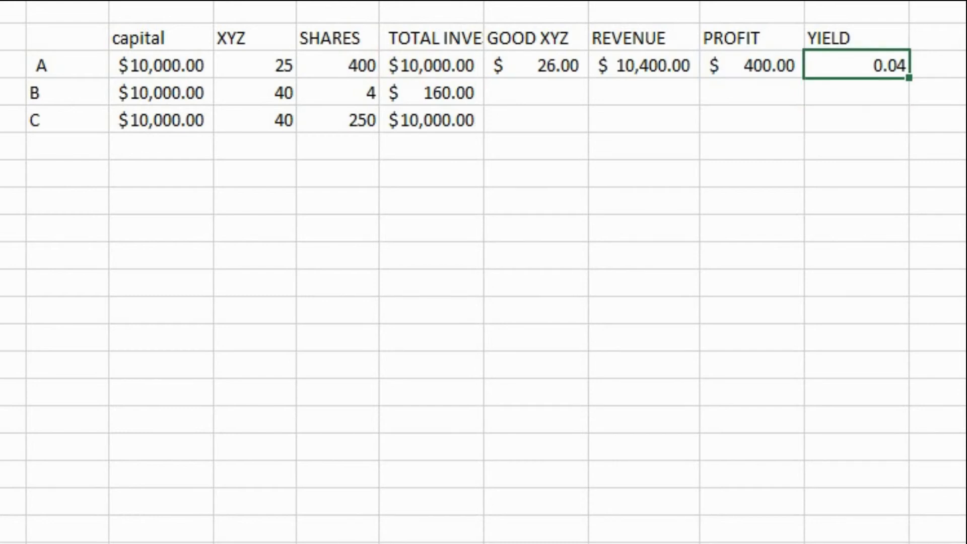
key("ctrl+shift+5")
key("Left")
key("Left")
key("Left")
key("Down")
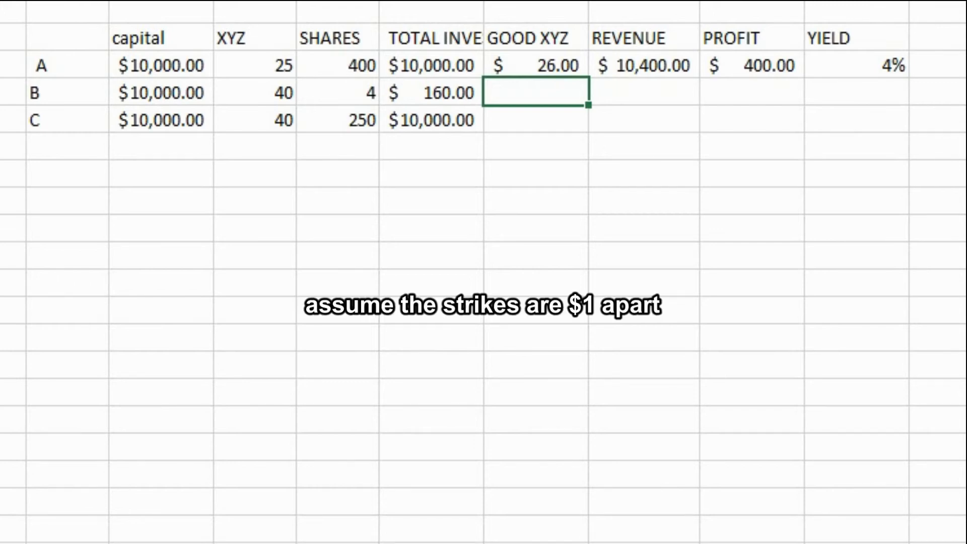
Enter 140 as row B's good-case price and fill the revenue formula down to row B.
type("140")
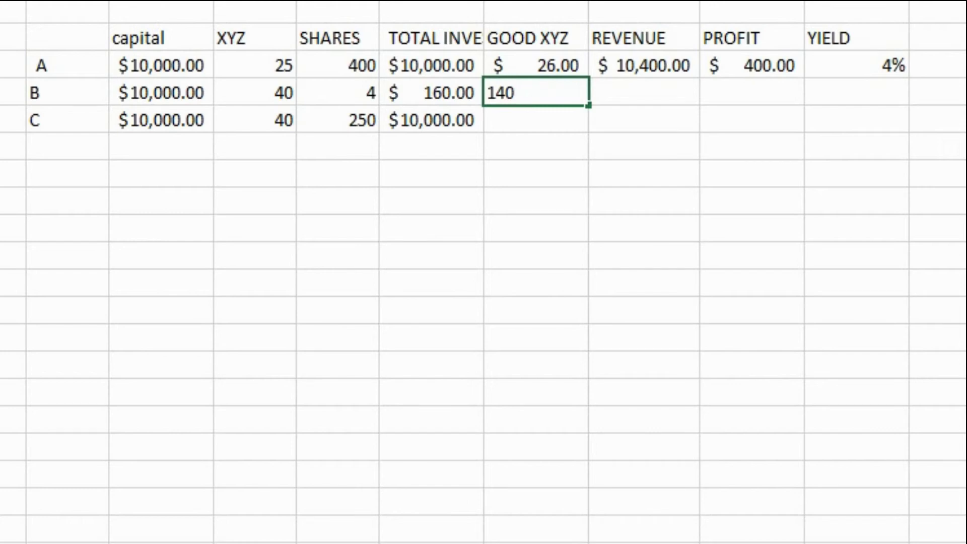
left_click(644, 92)
left_click(536, 92)
left_click(535, 65)
left_click(536, 92)
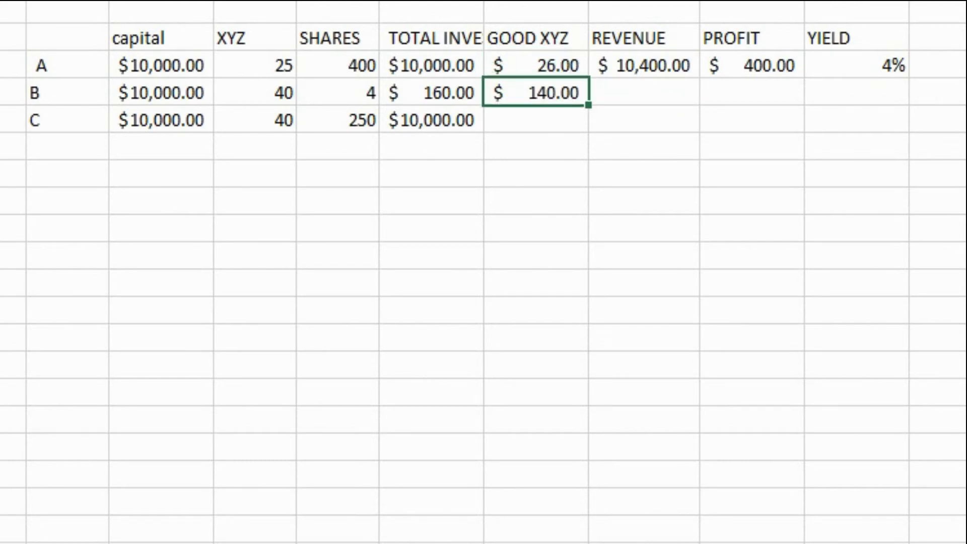
left_click_drag(644, 65, 644, 92)
key("ctrl+d")
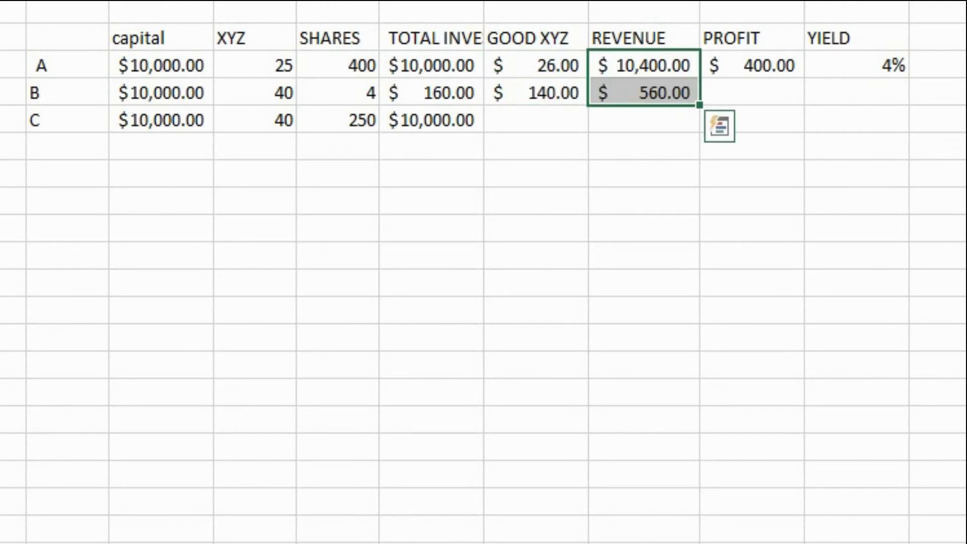
Fill row A's profit and yield formulas into row B, giving a 250% yield.
left_click(752, 65)
key("shift+Right")
key("shift+Down")
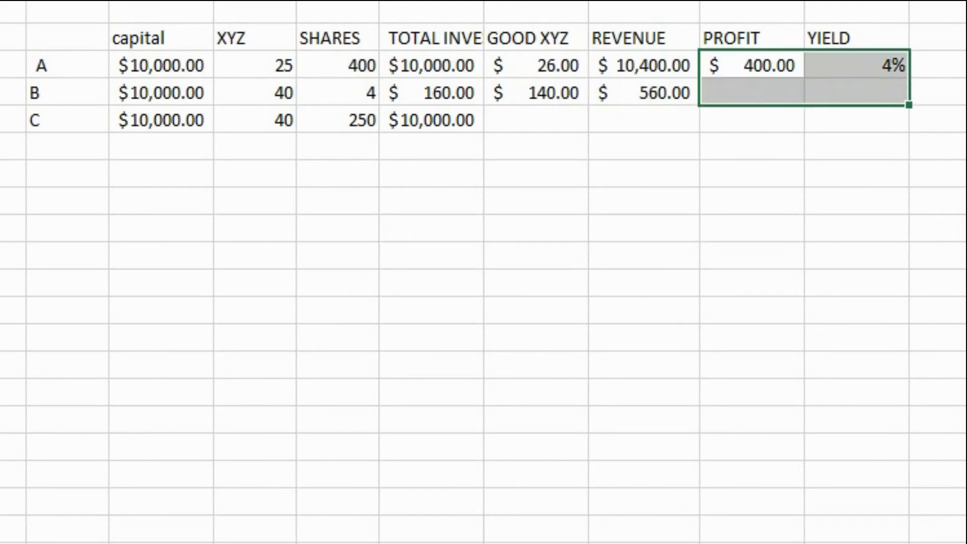
key("ctrl+d")
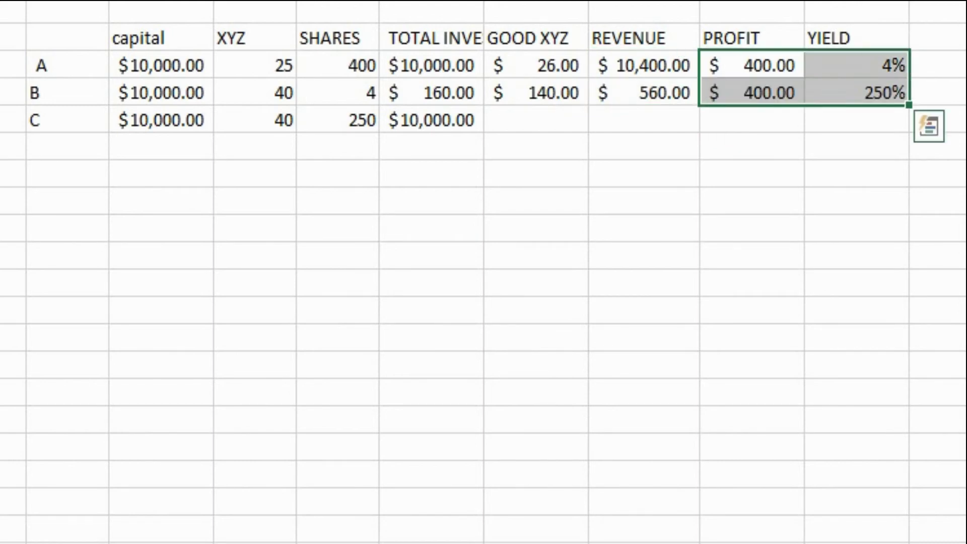
left_click(752, 92)
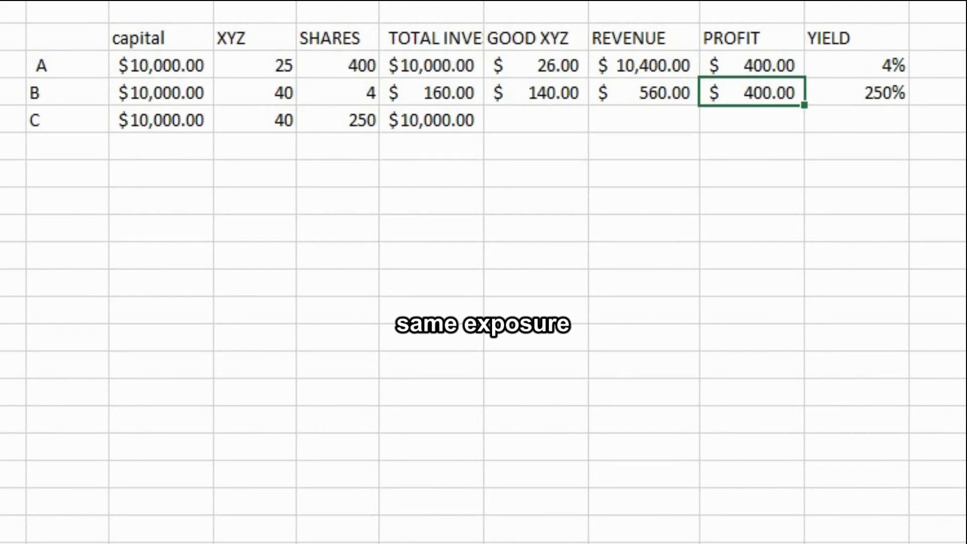
left_click(857, 92)
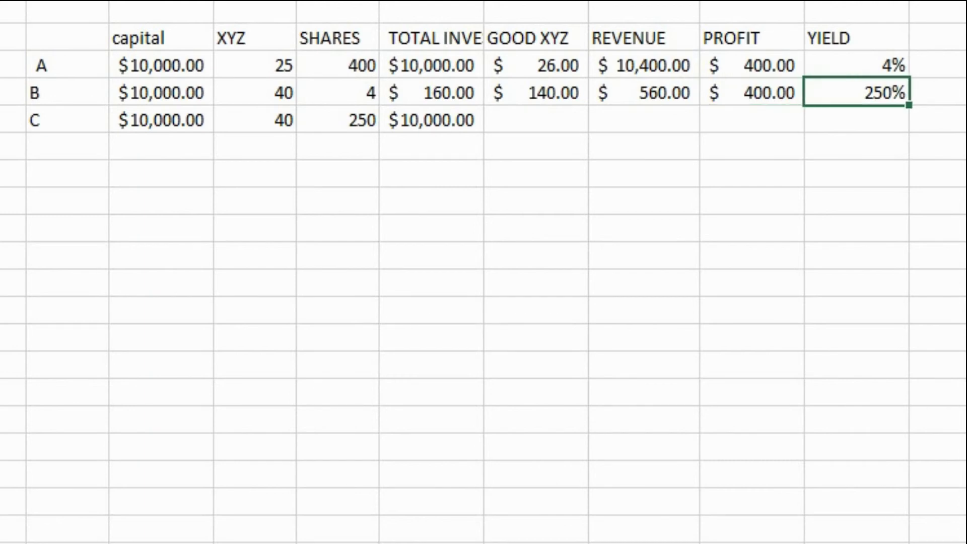
Copy row B's good-case price and formulas into row C: $35,000.00 revenue, $25,000.00 profit.
key("Left")
key("Left")
key("Left")
key("Left")
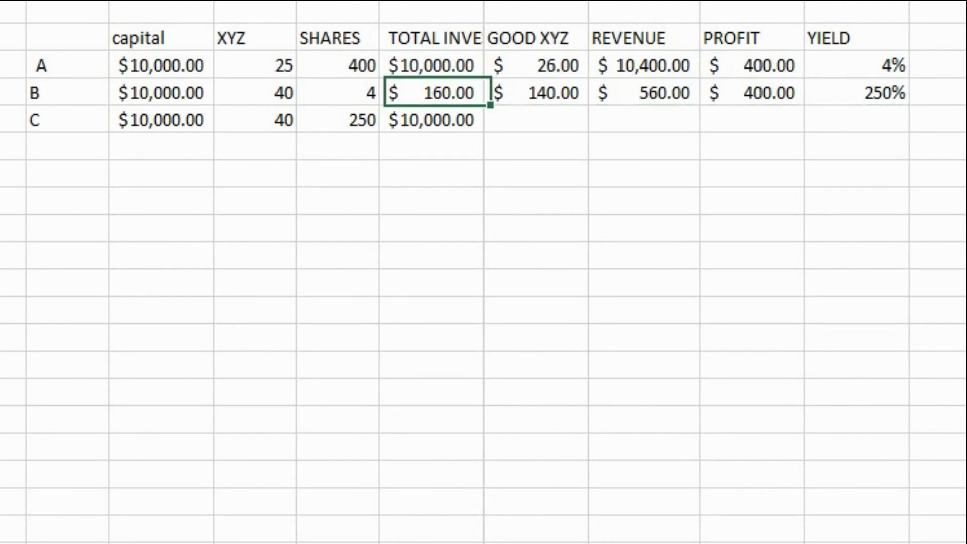
key("Down")
key("Right")
key("Up")
key("shift+Right")
key("shift+Right")
key("shift+Right")
key("shift+Down")
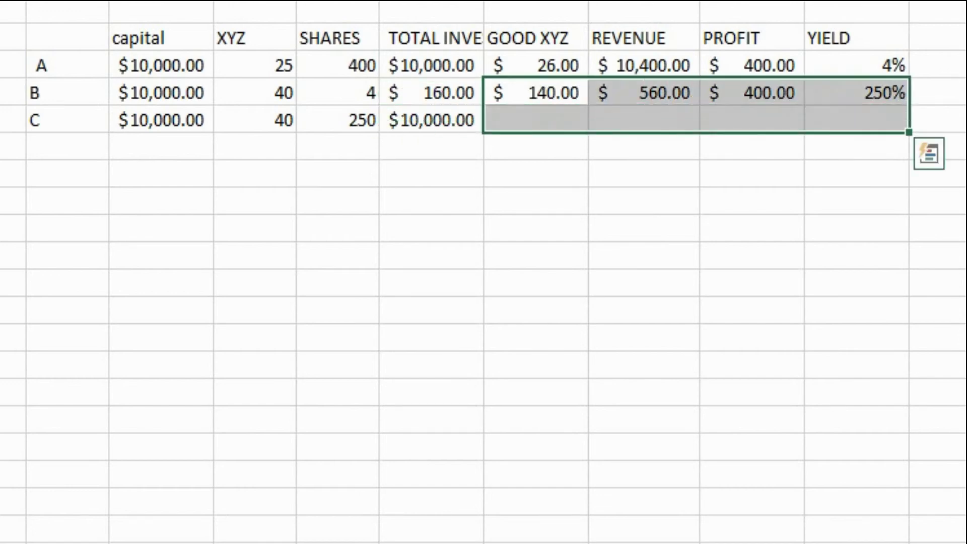
key("ctrl+d")
key("Down")
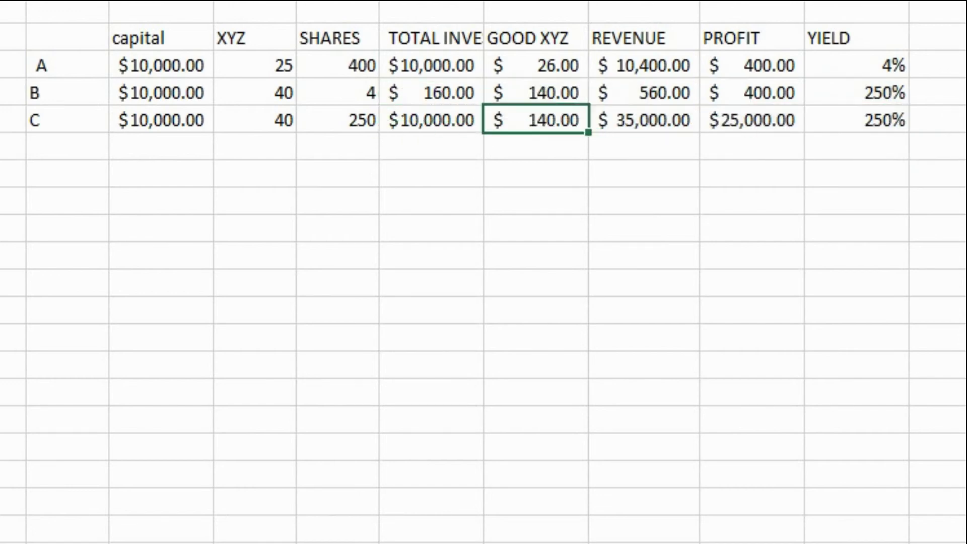
key("Right")
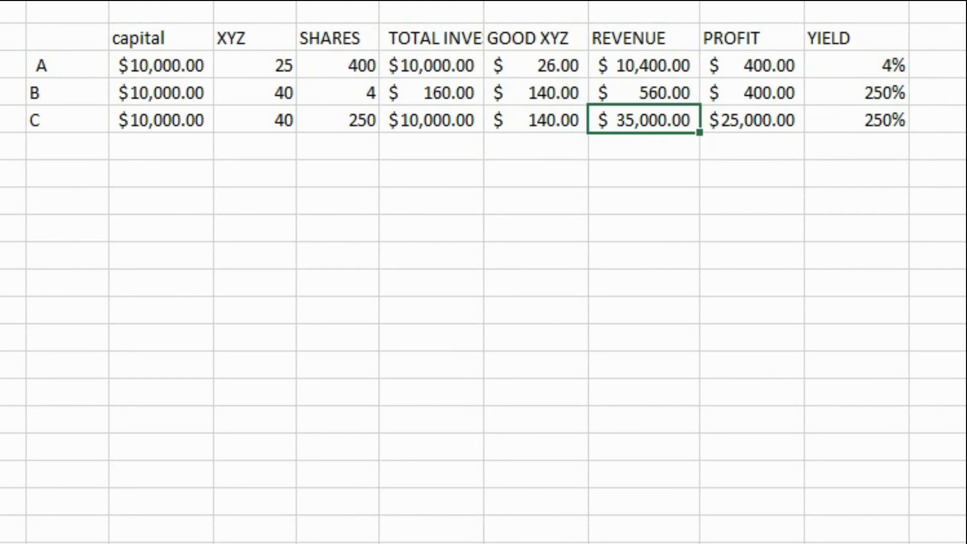
key("Right")
key("Right")
key("Left")
key("Right")
left_click(937, 37)
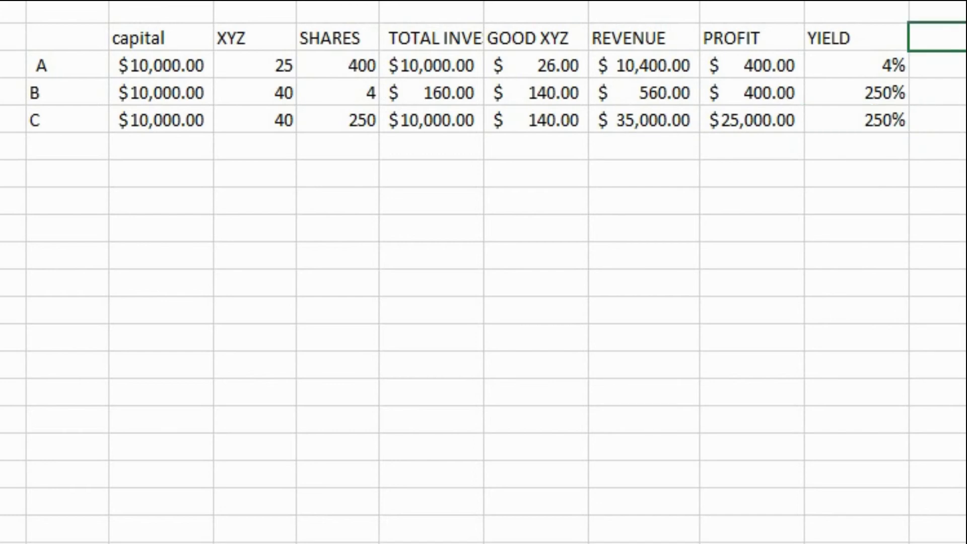
Add a BAD XYZ header with row A's bad-case price of 24.
scroll(484, 272, "right", 4)
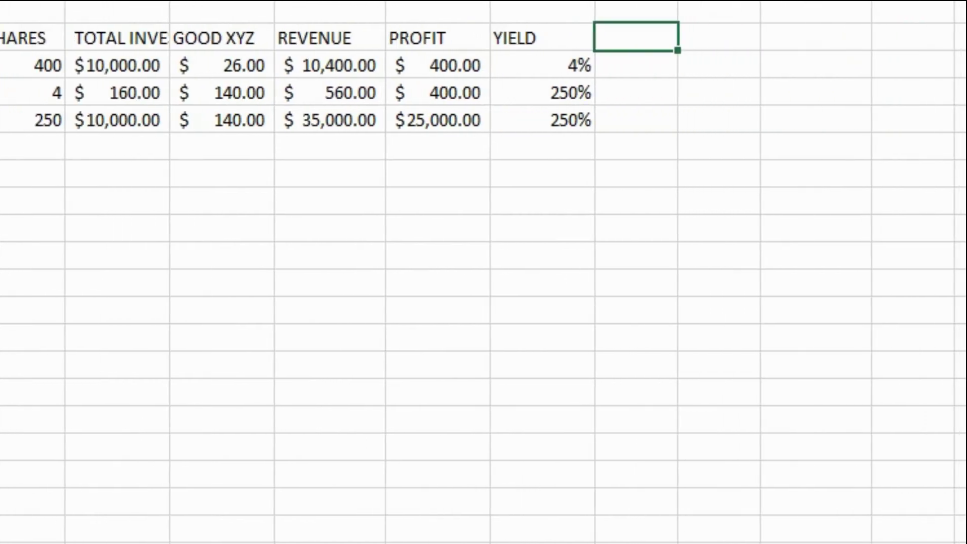
type("BAD XYZ")
key("Return")
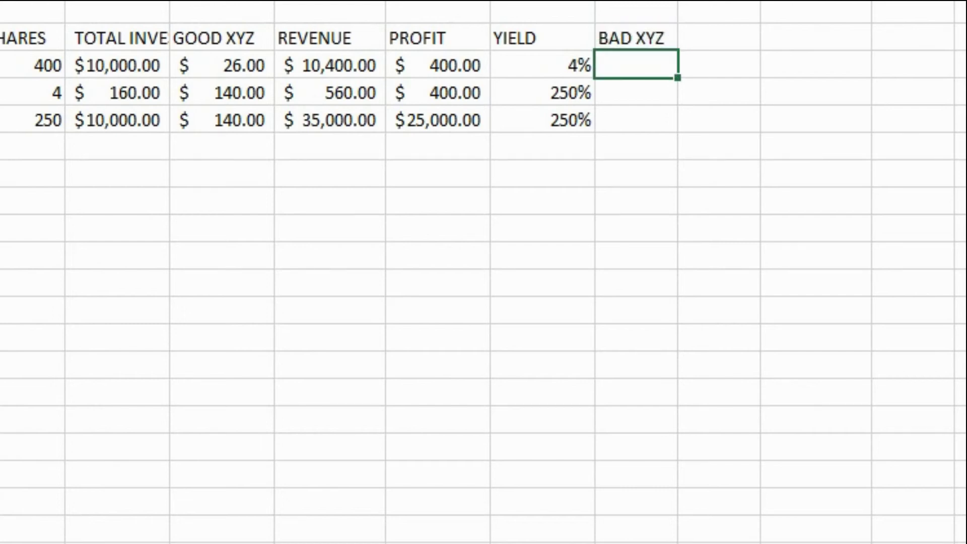
type("24")
key("Tab")
Add a REVENUE column as bad-case price times shares (=AA11*U11), showing 9600.
left_click(719, 36)
type("REVENUE")
key("Return")
type("=")
key("Left")
type("*")
key("Left")
key("Left")
key("Left")
key("Left")
key("Left")
key("Left")
key("Left")
key("Return")
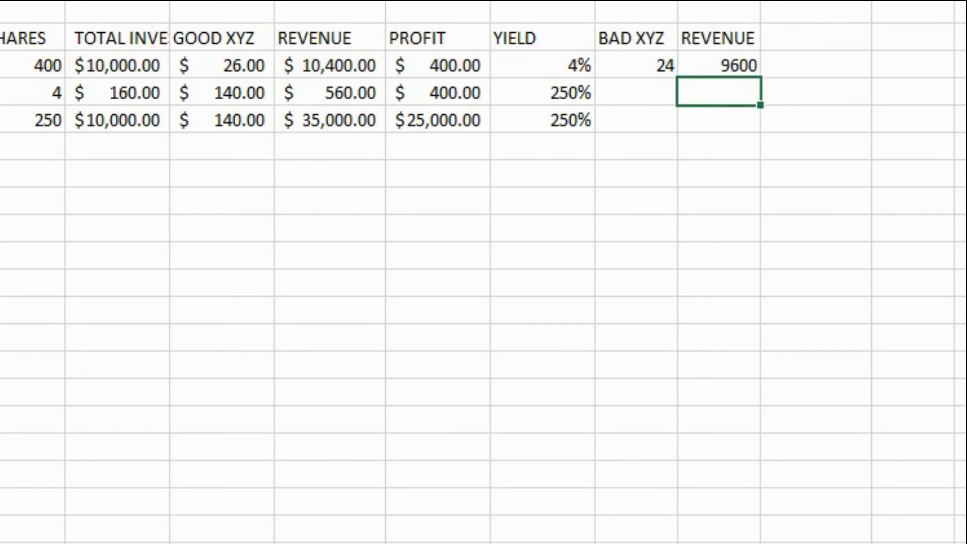
Add a LOSS column as revenue minus total investment (=AB11-V11), showing $(400.00).
key("Up")
key("Right")
key("Up")
type("LOSS")
key("Return")
type("=")
key("Left")
type("-")
key("Left")
key("Left")
key("Left")
key("Left")
key("Left")
key("Left")
key("Left")
key("Right")
key("Return")
left_click(816, 65)
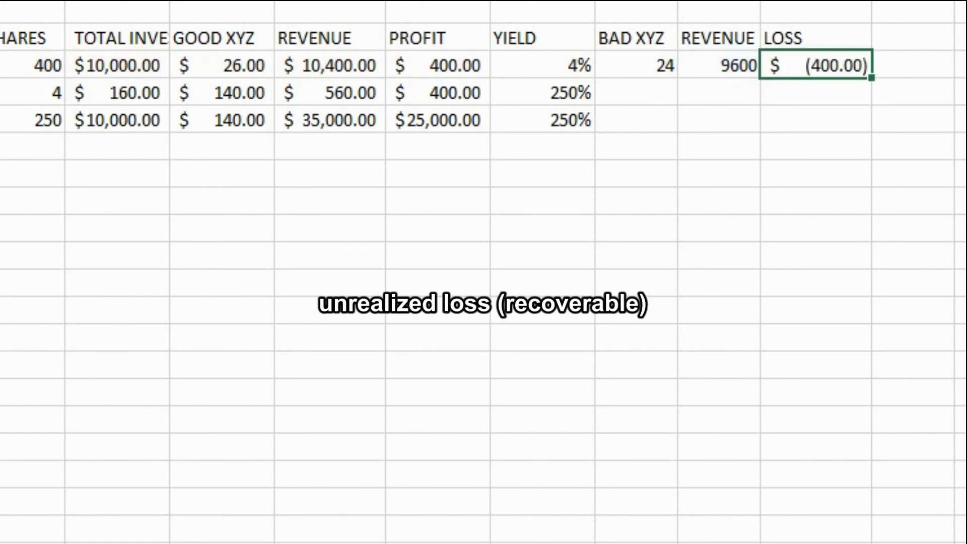
key("Down")
key("Left")
key("Left")
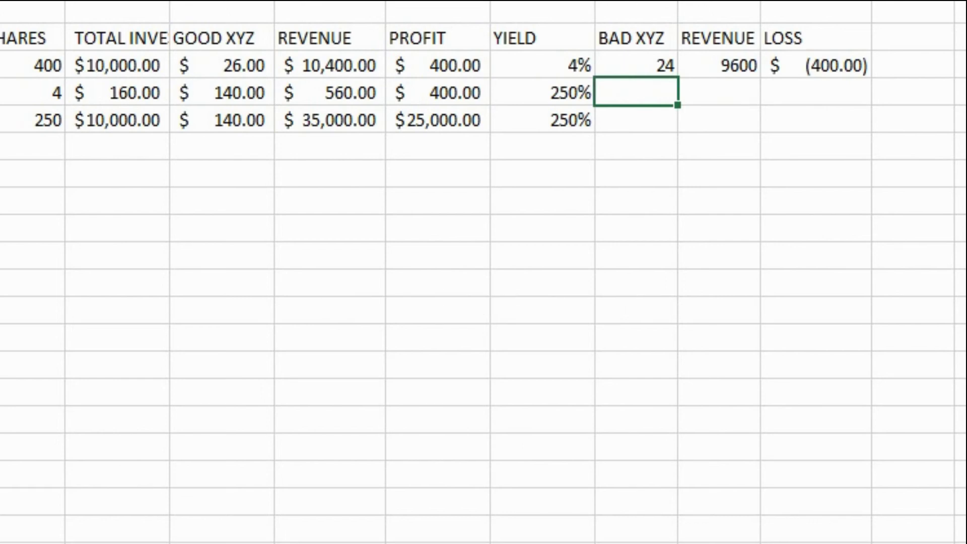
Enter 5 as row B's bad-case price and fill revenue and loss down: 20 and $(140.00).
type("5")
key("Tab")
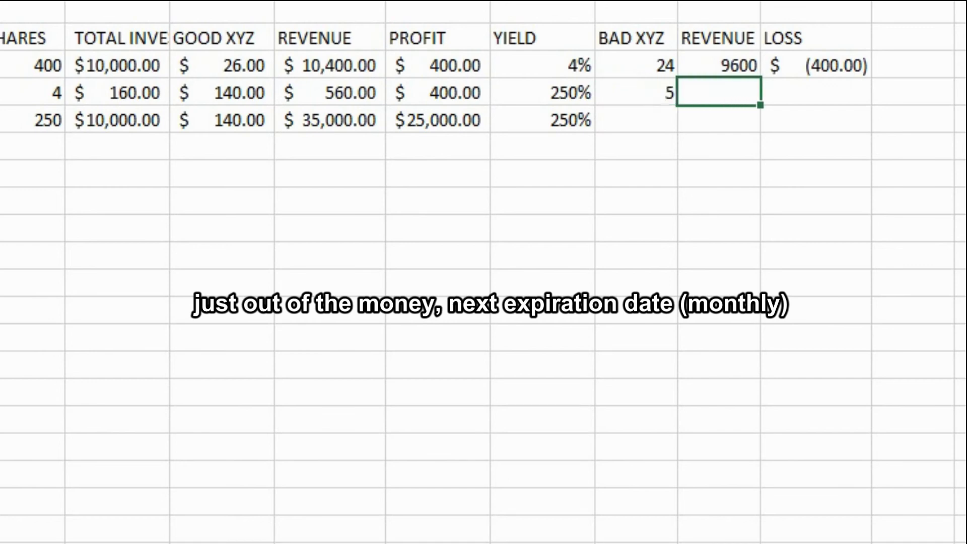
key("Up")
key("shift+Right")
key("shift+Down")
key("ctrl+d")
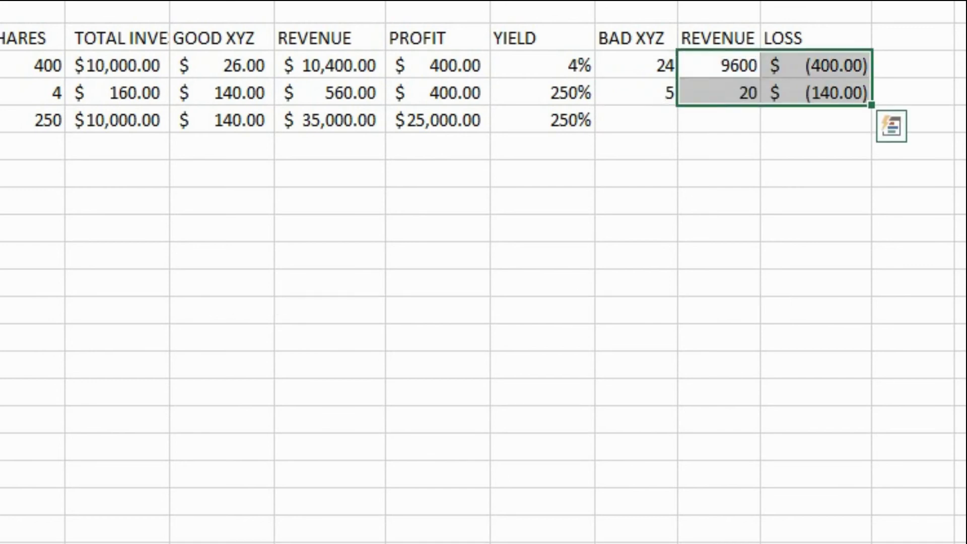
key("Down")
key("Right")
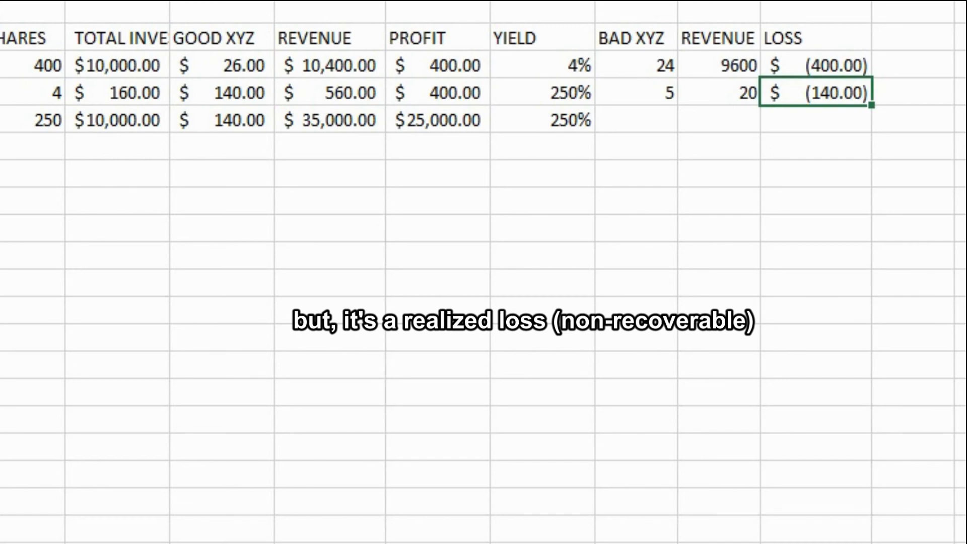
left_click(816, 65)
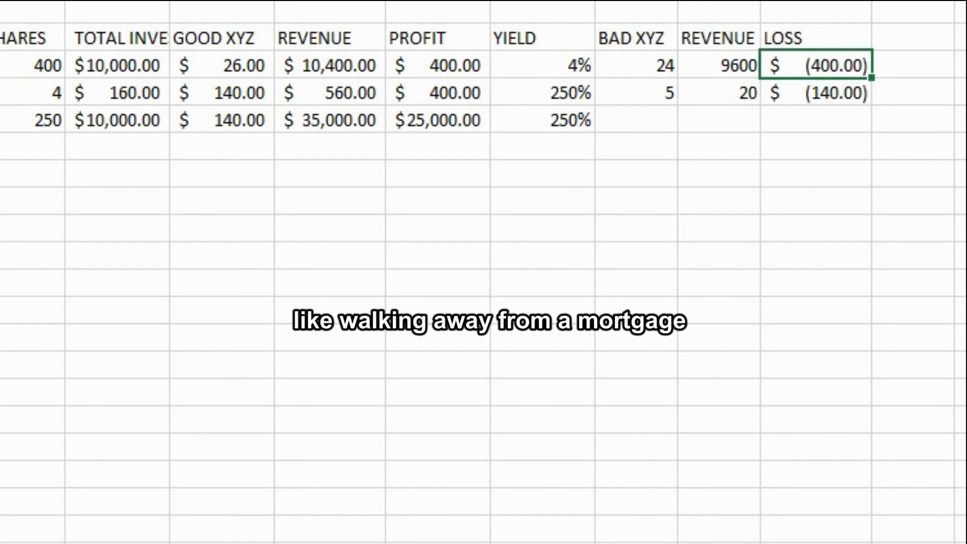
key("Down")
Copy row B's bad-case price and formulas into row C, giving 1250 revenue and $(8,750.00) loss.
key("Left")
key("Left")
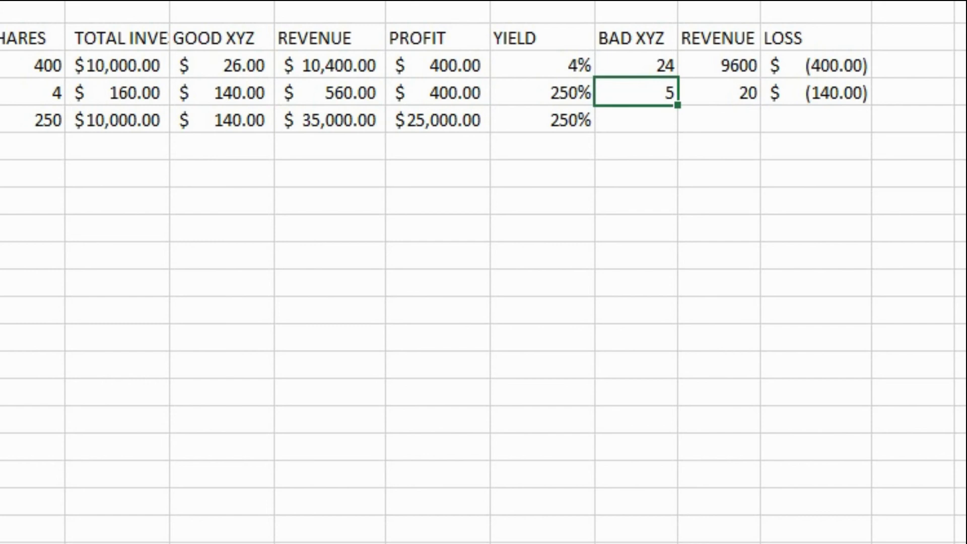
key("shift+Right")
key("shift+Right")
key("shift+Down")
key("ctrl+d")
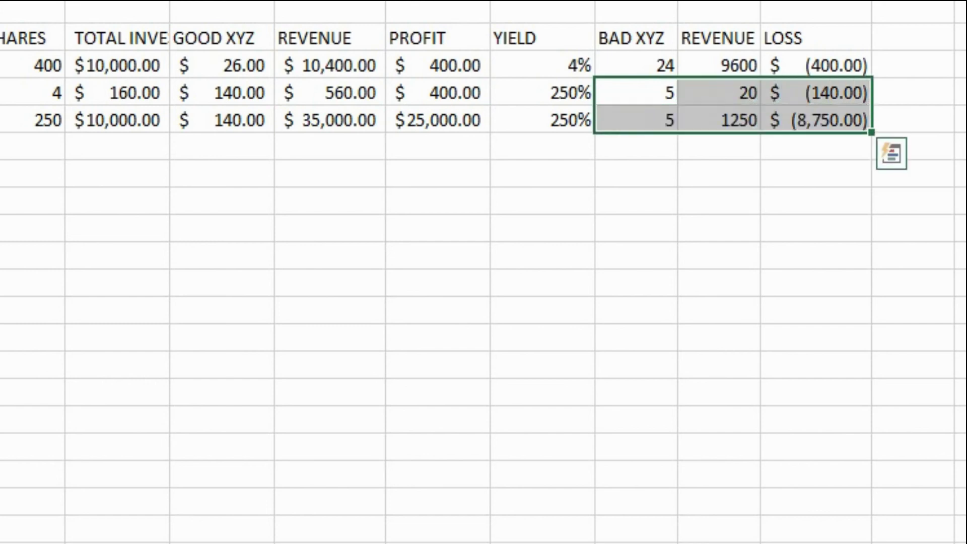
key("Down")
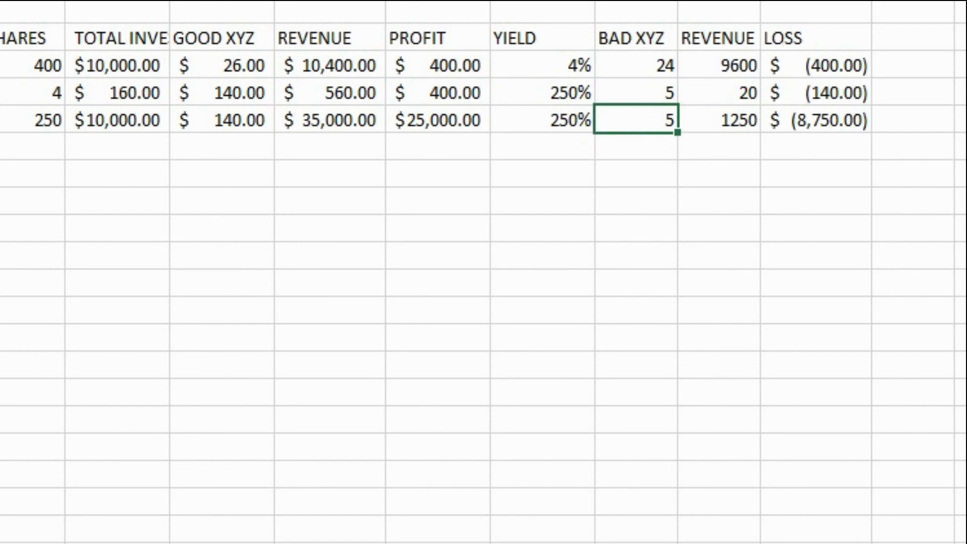
key("Right")
key("Right")
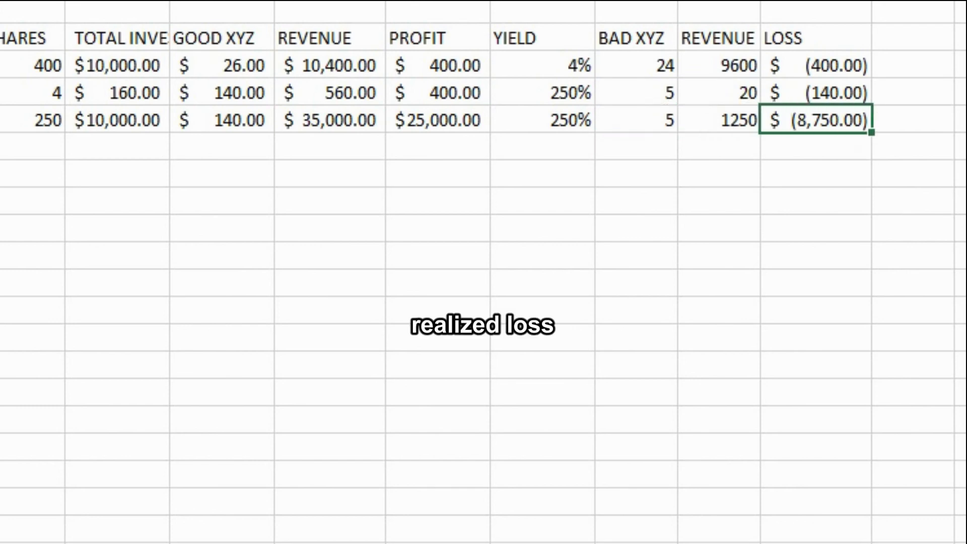
key("Up")
key("Down")
key("Down")
key("Up")
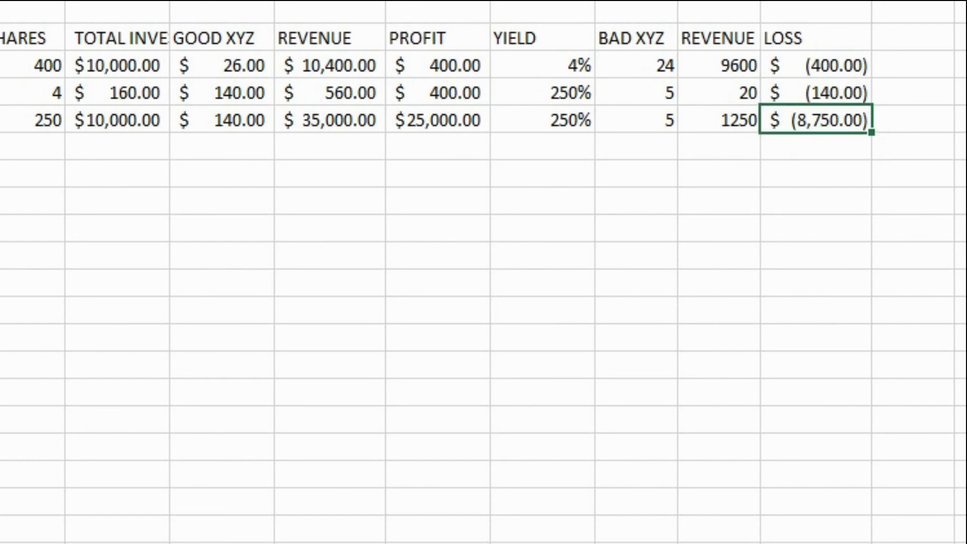